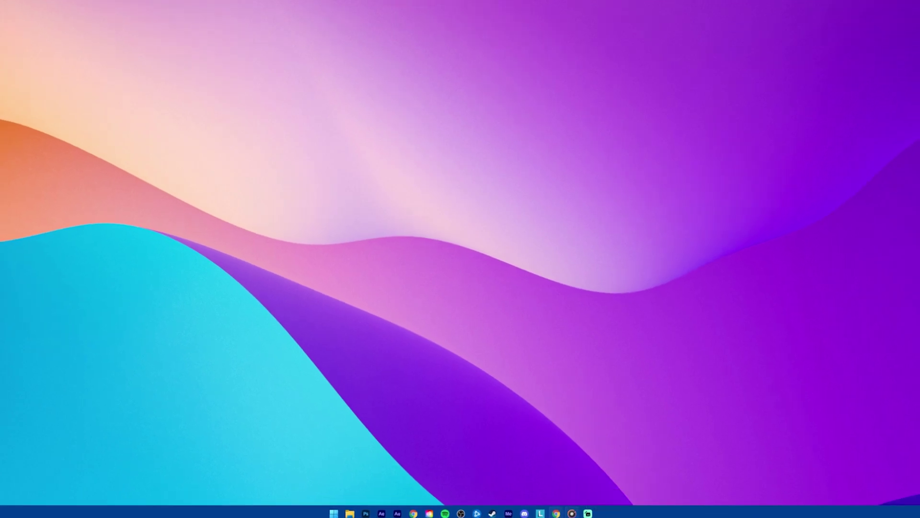
- Bring the obsproject.com page in Chrome to the front
mouse_move(557, 513)
click(557, 486)
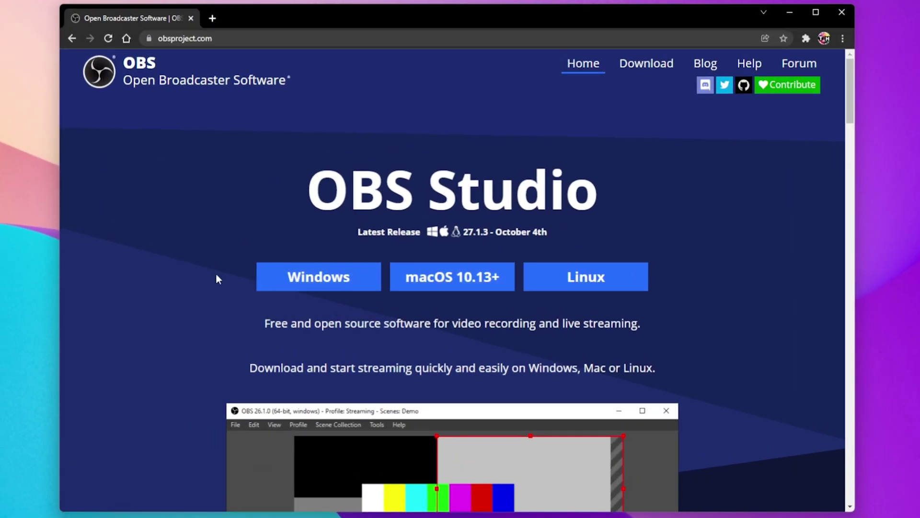
click(159, 35)
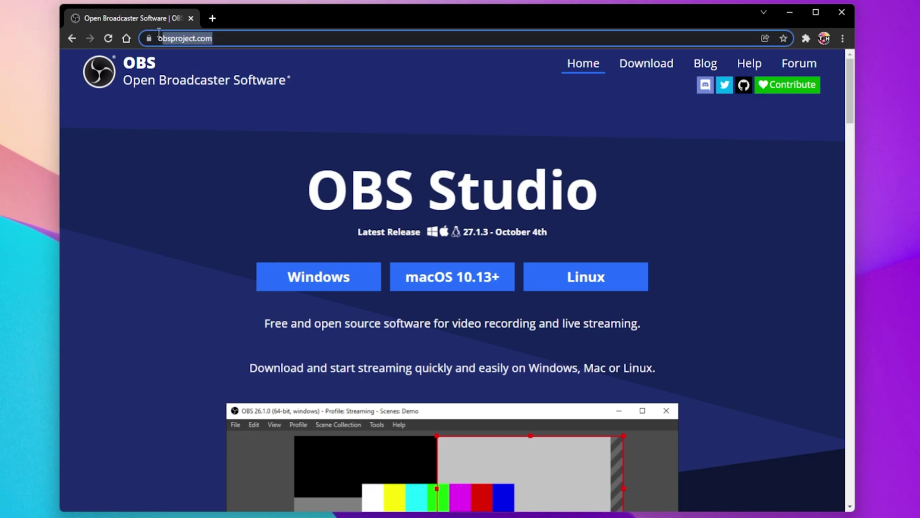
click(168, 189)
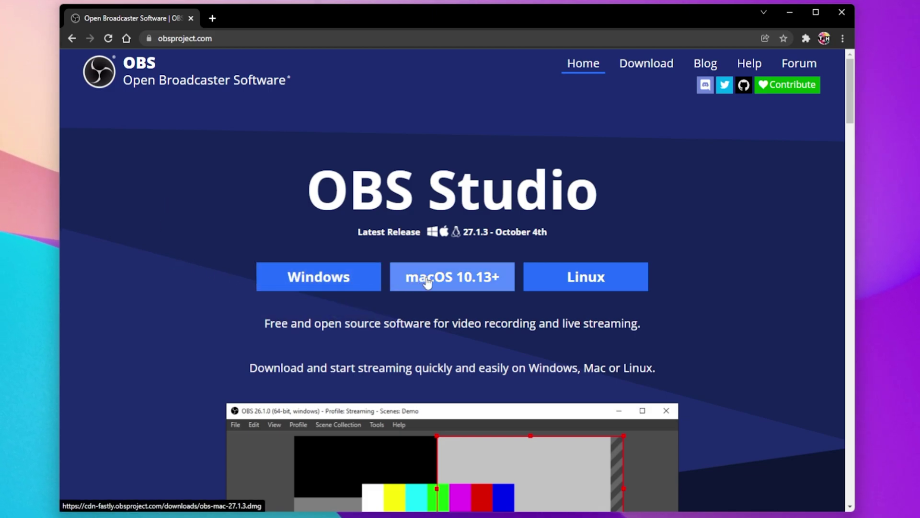
- Download the Windows installer and close the download item's options menu unused
click(370, 284)
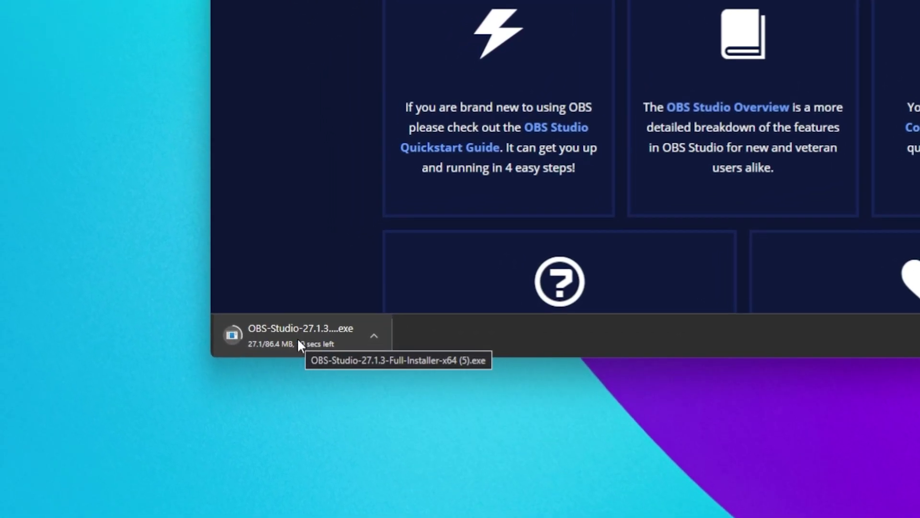
click(373, 334)
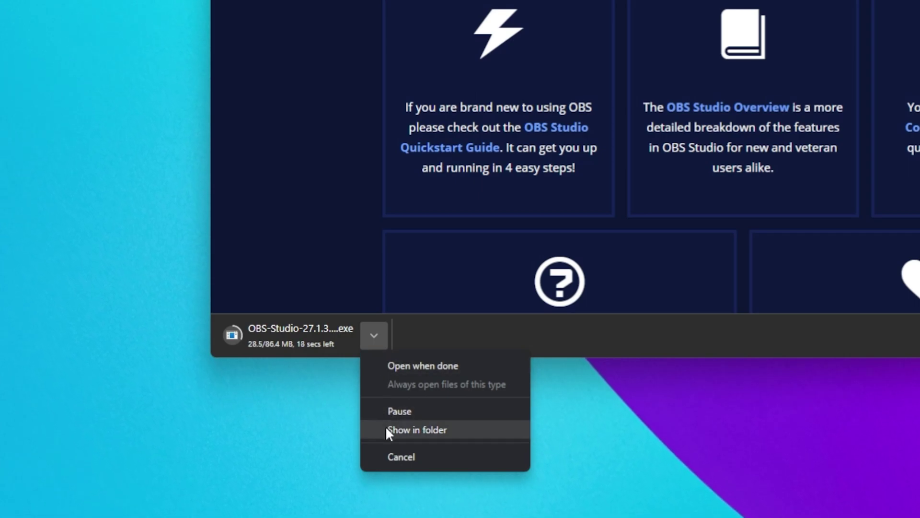
click(341, 165)
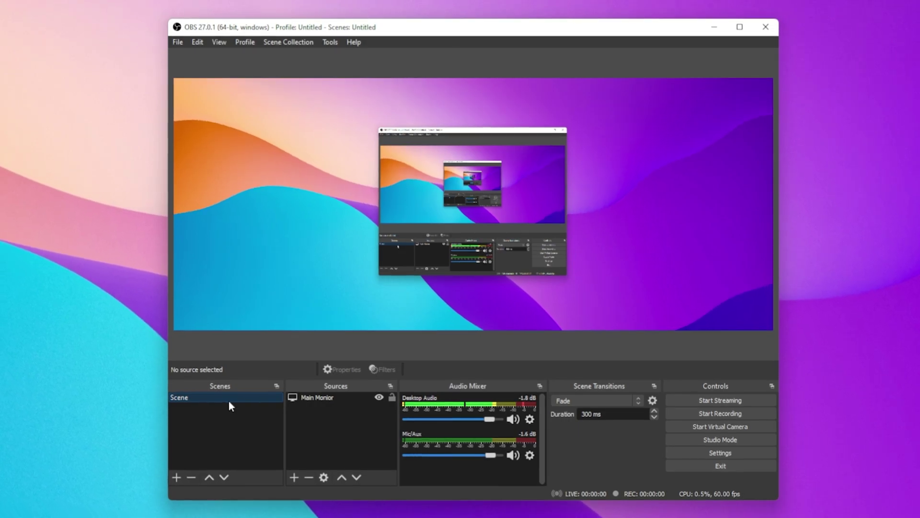
- Add a new scene named 'Roblox Record'
click(176, 477)
text(Ro)
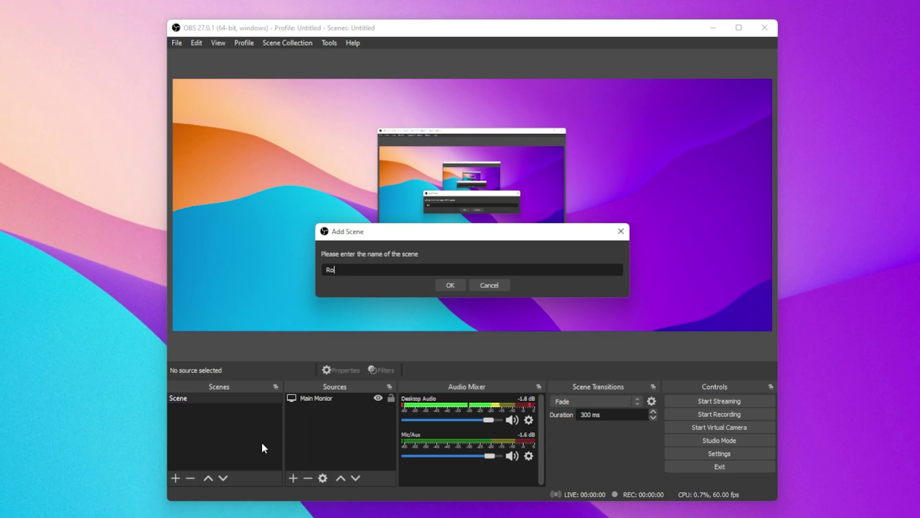
text(blox Record)
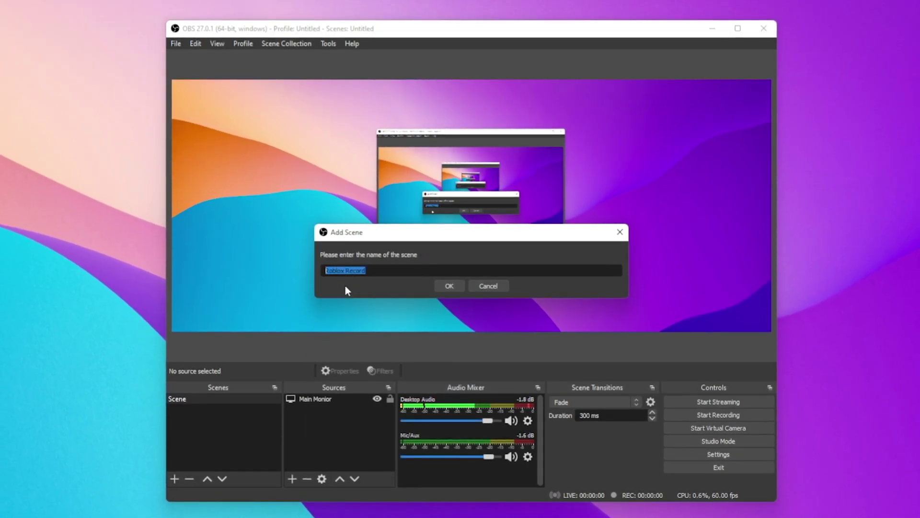
click(446, 286)
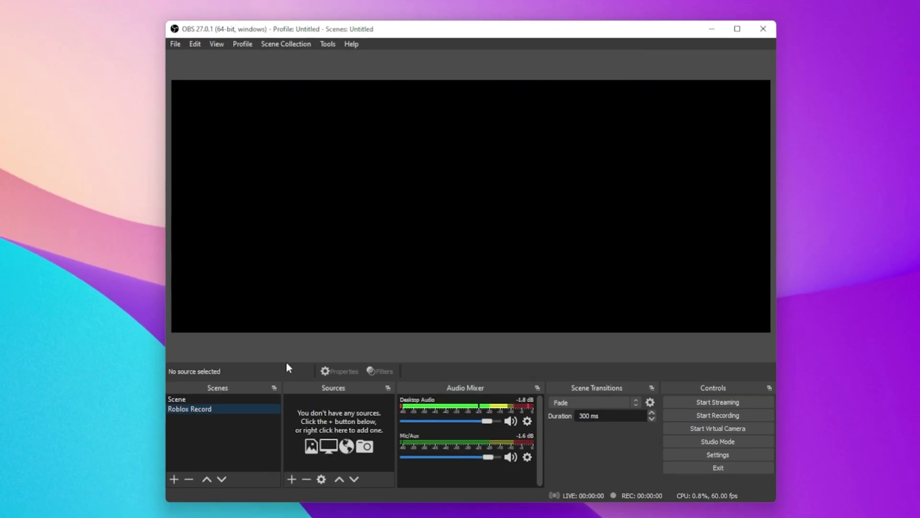
- Check the original Scene's context menu, then select the Roblox Record scene
click(215, 399)
right_click(211, 400)
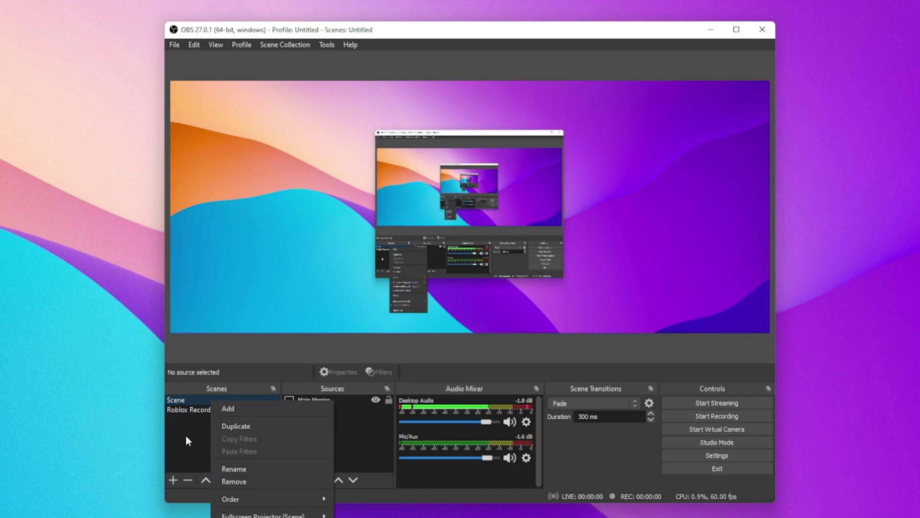
click(185, 438)
click(202, 411)
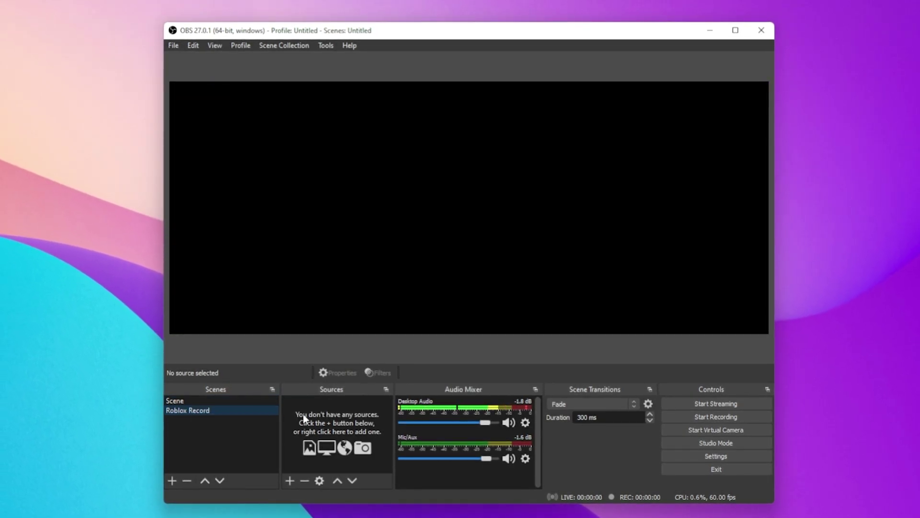
- Add a Display Capture source named 'Main Monitor'
click(289, 480)
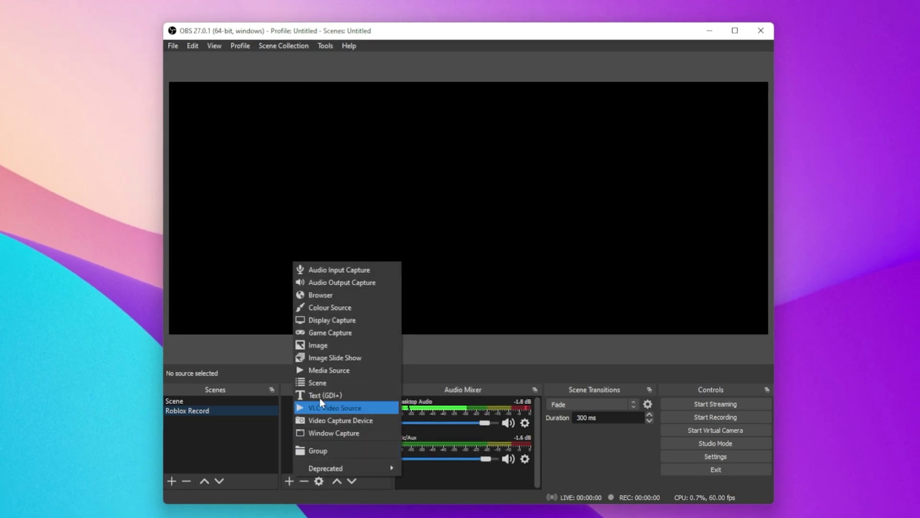
click(328, 320)
text(M)
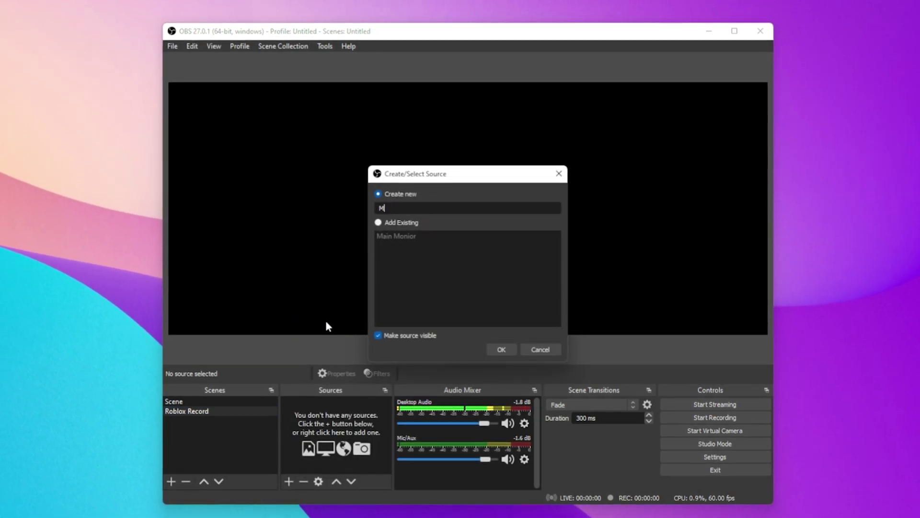
text(ain Monitor)
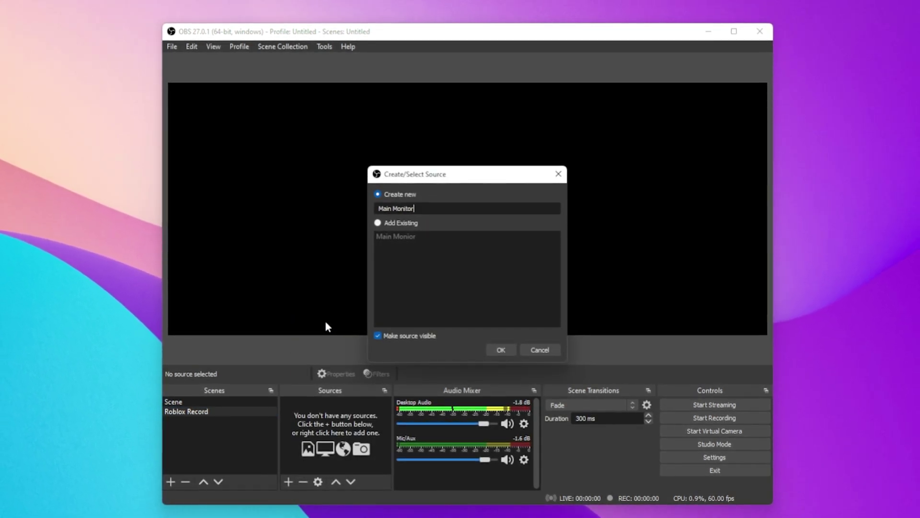
click(500, 350)
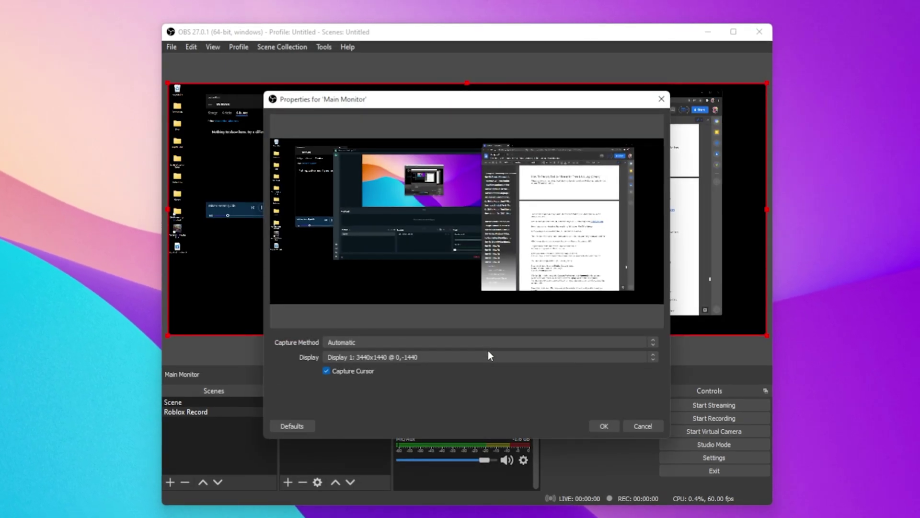
- Set Main Monitor to capture Display 2 (Primary Monitor) and confirm
click(412, 358)
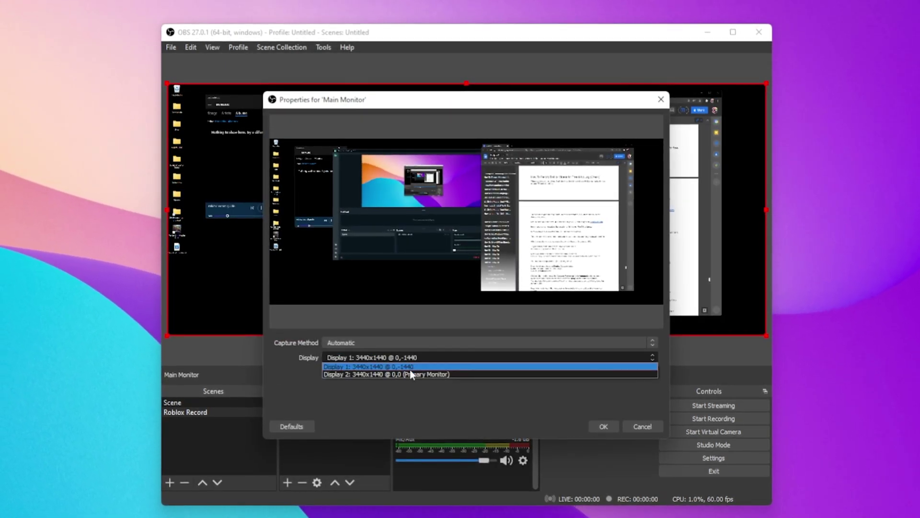
click(410, 374)
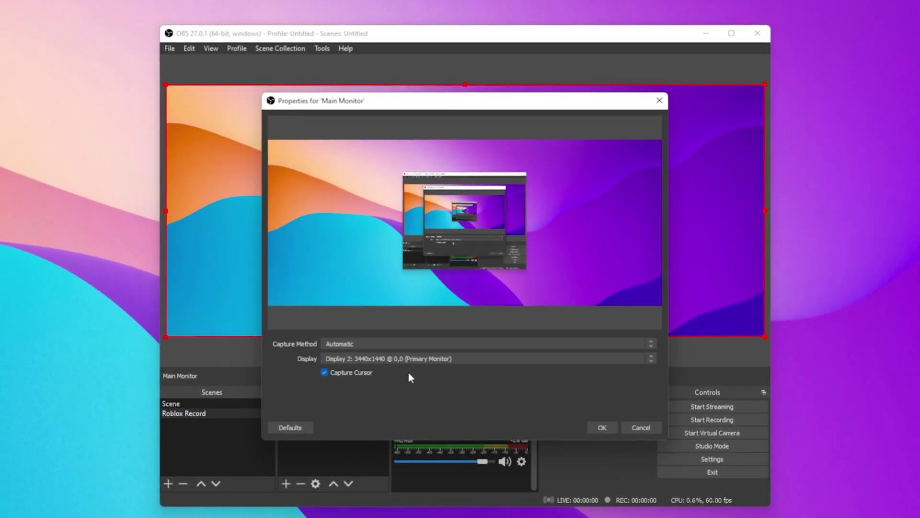
click(410, 359)
click(407, 375)
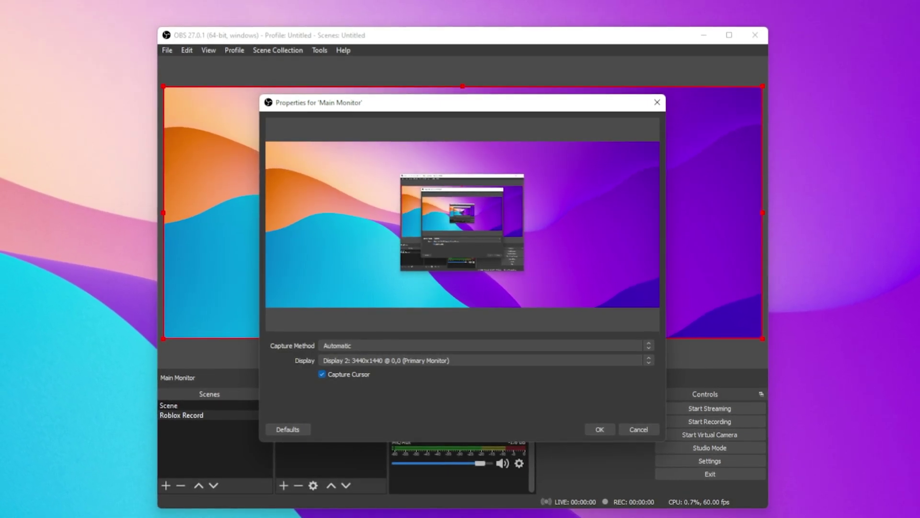
click(596, 431)
click(461, 255)
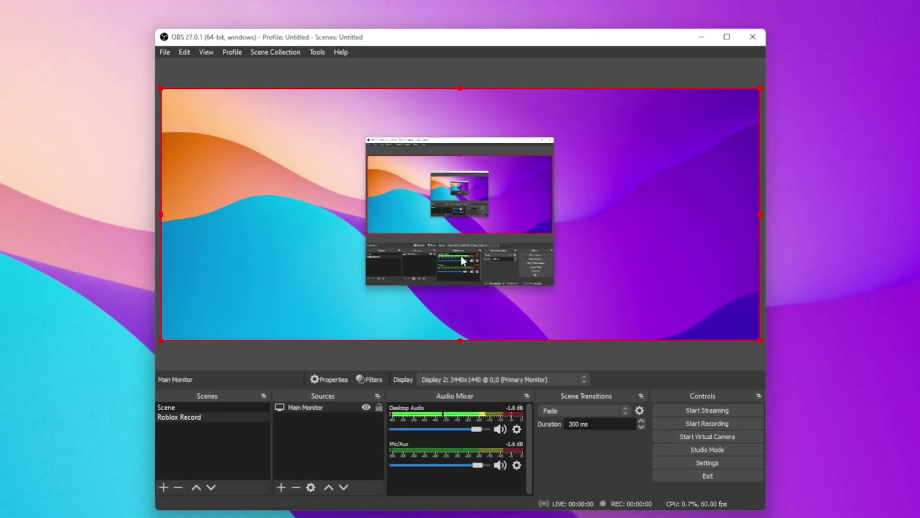
- Add a Game Capture source named 'Roblox Recording'
click(280, 487)
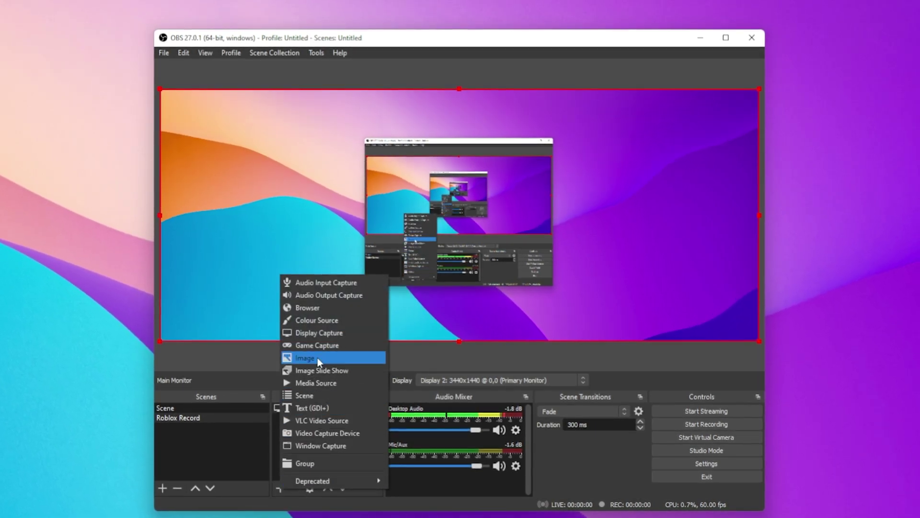
click(318, 344)
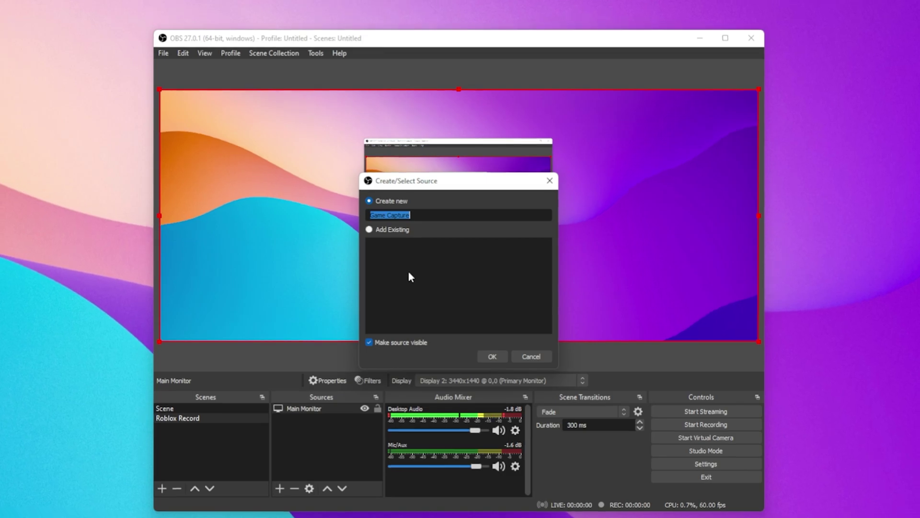
text(Roblox Recording)
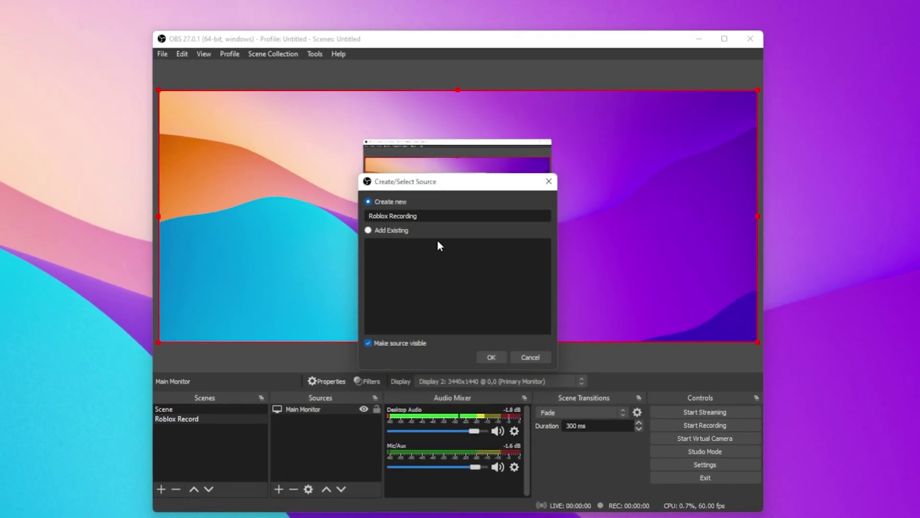
click(425, 232)
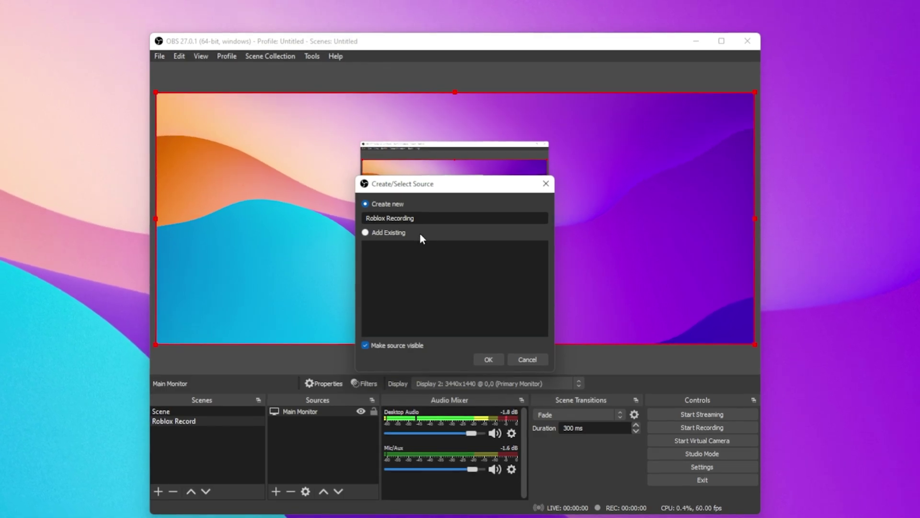
click(478, 359)
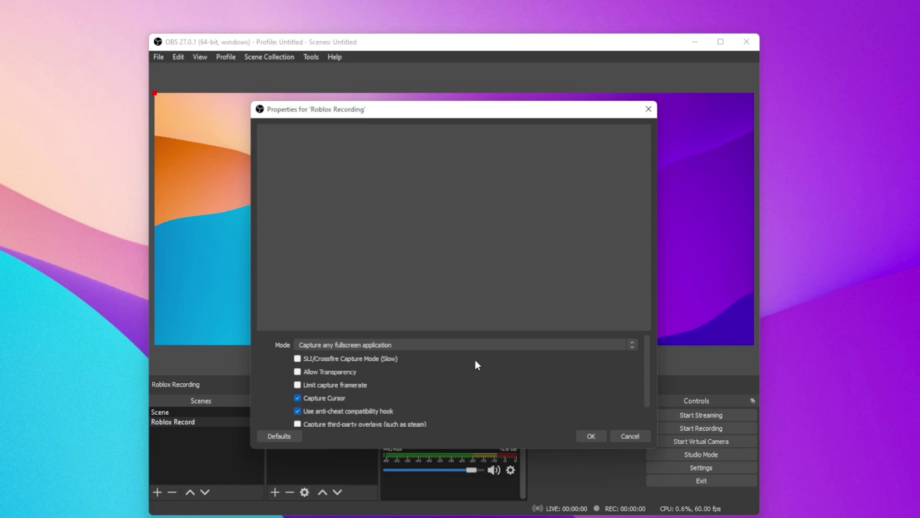
- Set its mode to 'Capture specific window' with no window chosen, then hide it
click(439, 344)
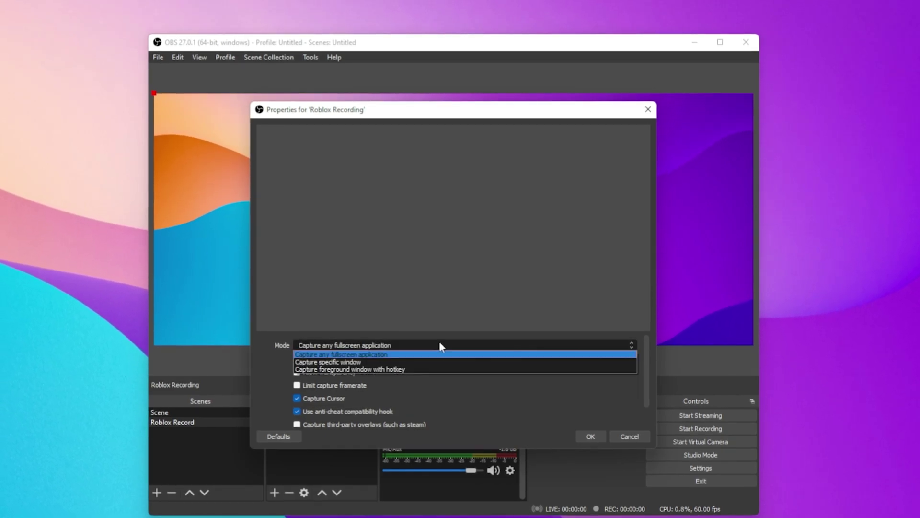
click(425, 362)
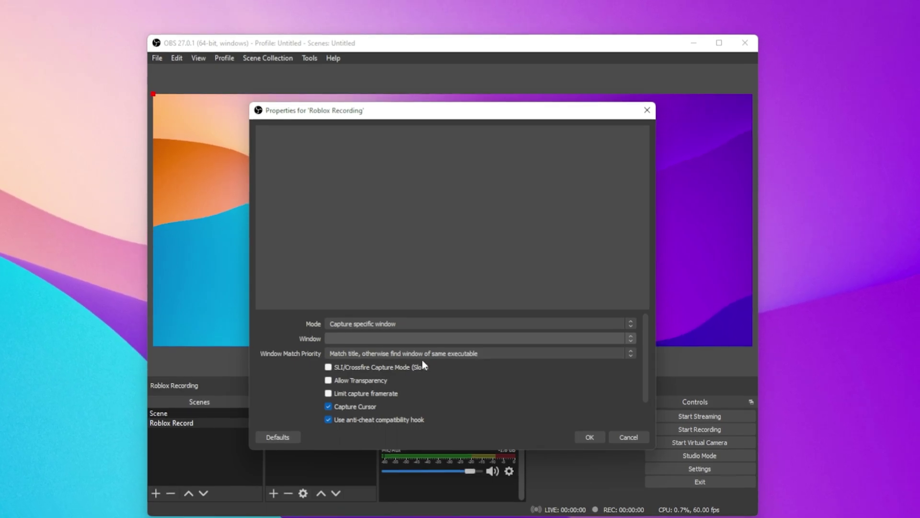
click(423, 339)
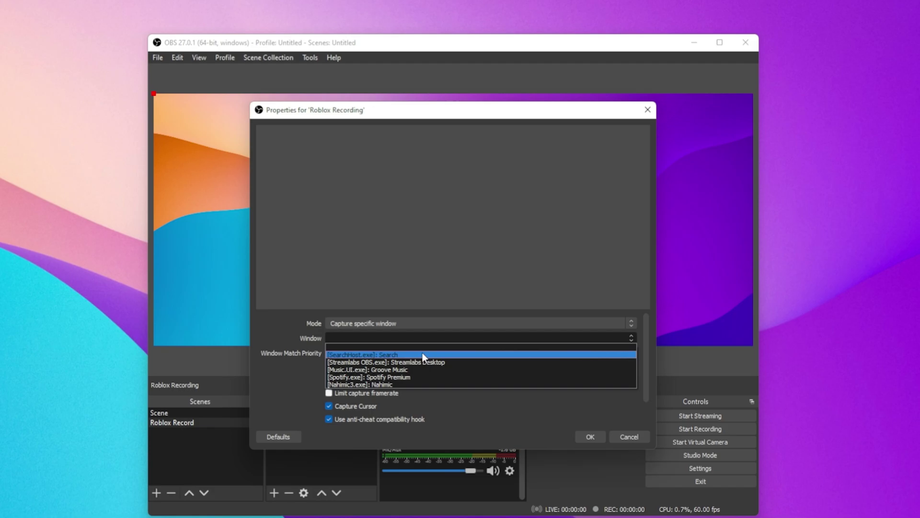
click(295, 376)
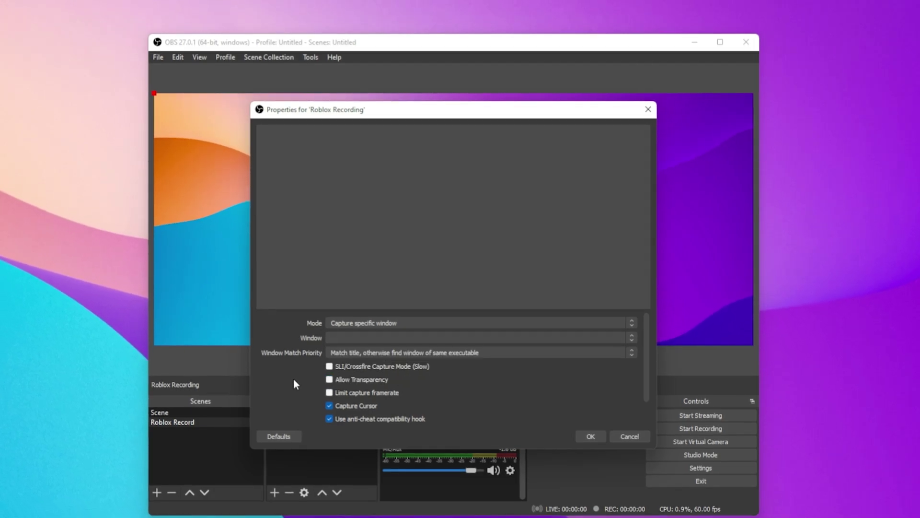
click(590, 436)
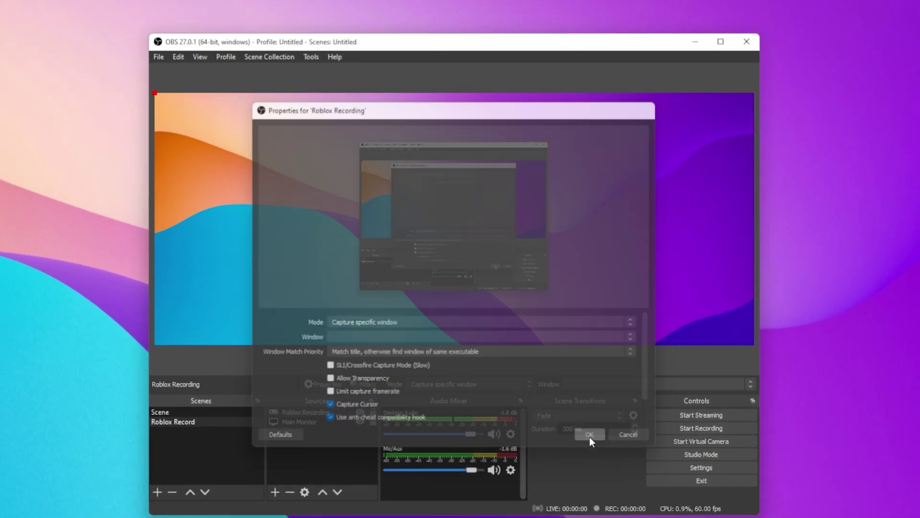
click(360, 412)
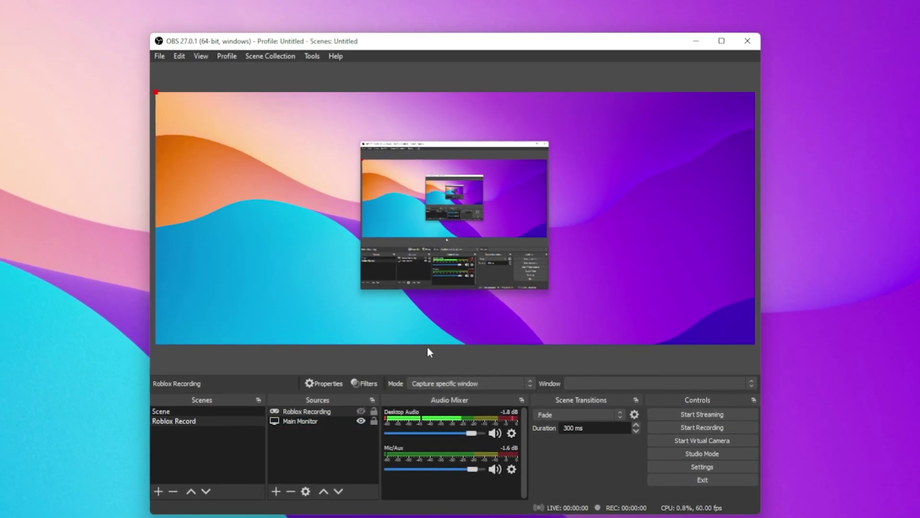
- Resize and move the Main Monitor capture, then fit it to the full canvas with Ctrl+F
click(292, 271)
drag(156, 342, 333, 234)
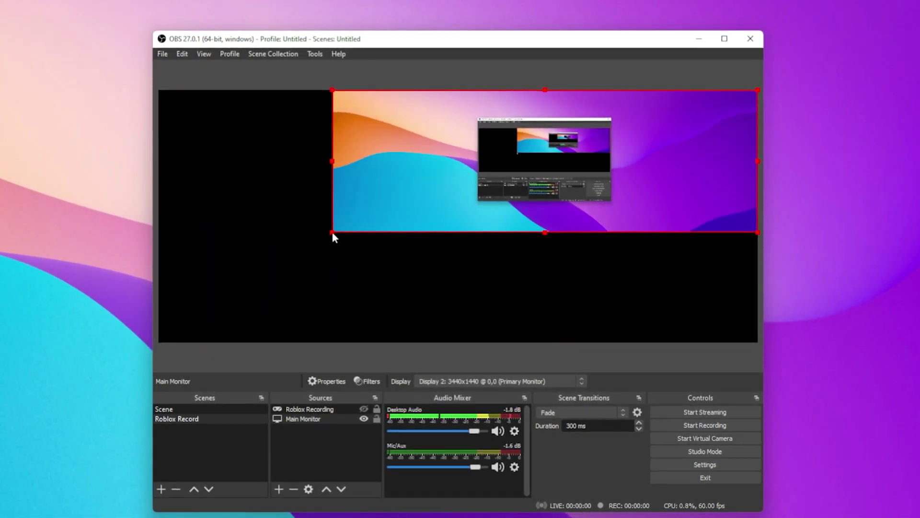
key(ctrl+z)
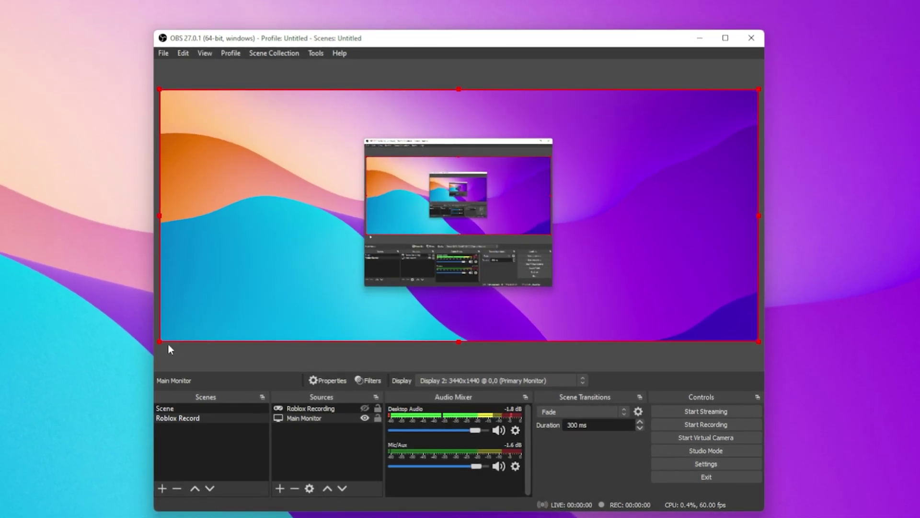
drag(159, 341, 248, 273)
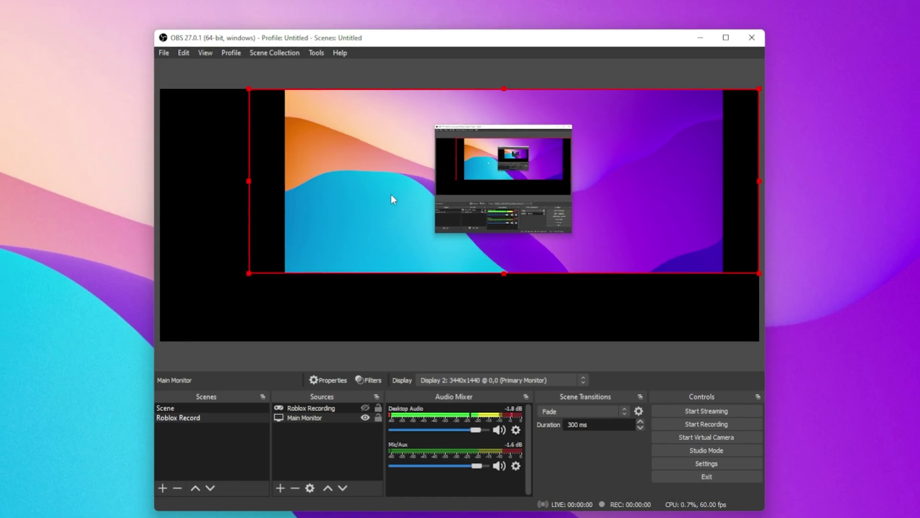
drag(390, 195, 343, 226)
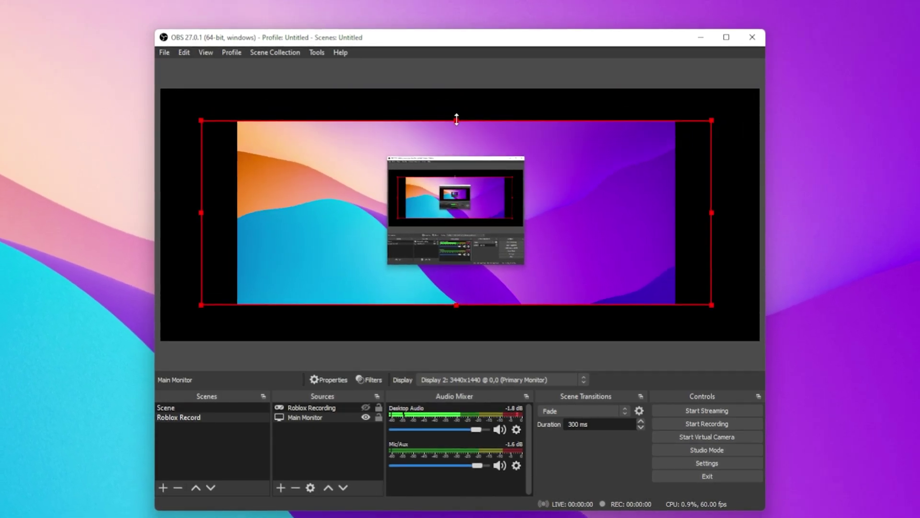
drag(456, 120, 457, 88)
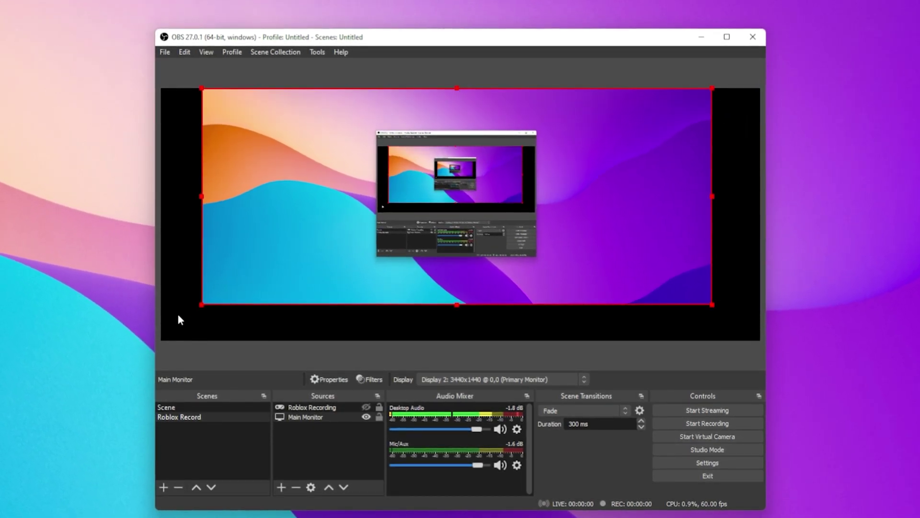
key(ctrl+f)
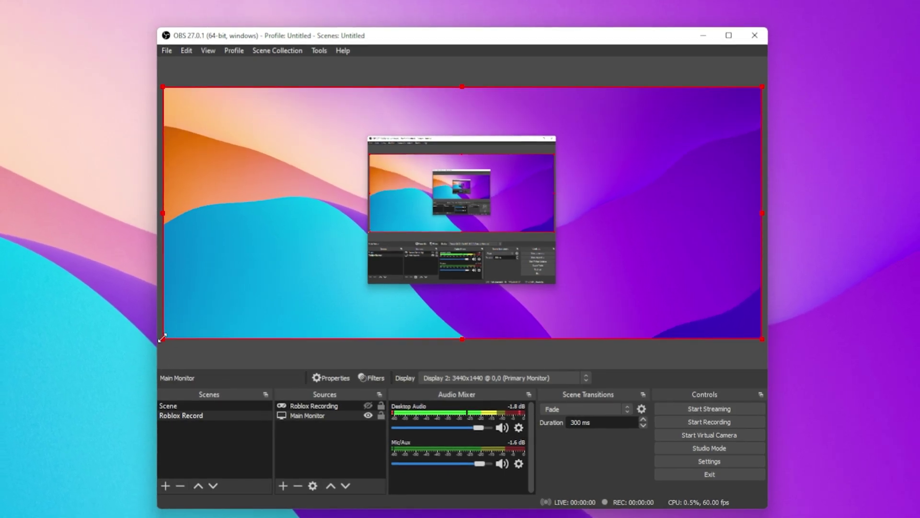
mouse_move(163, 339)
mouse_down()
mouse_move(288, 308)
mouse_move(243, 273)
mouse_move(240, 256)
mouse_move(259, 294)
mouse_move(164, 338)
mouse_up()
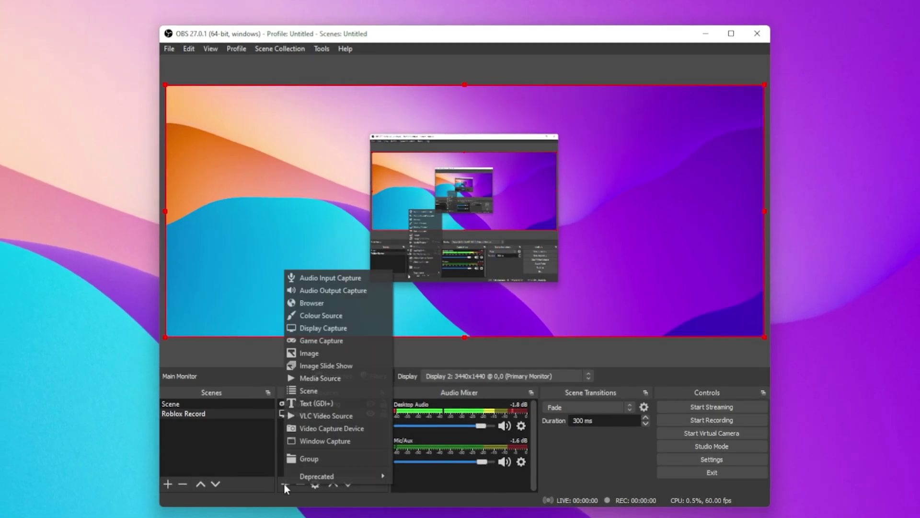
- Add a Video Capture Device webcam source with its default properties
click(370, 428)
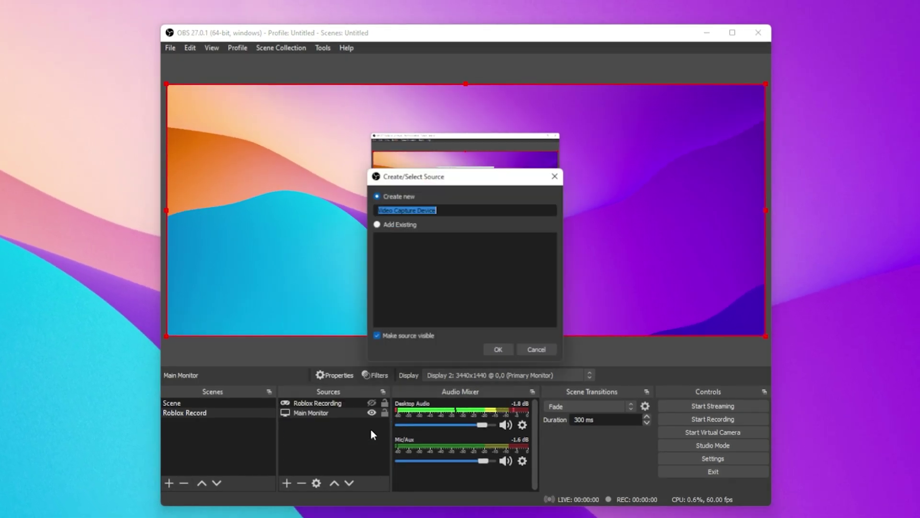
click(499, 352)
click(640, 425)
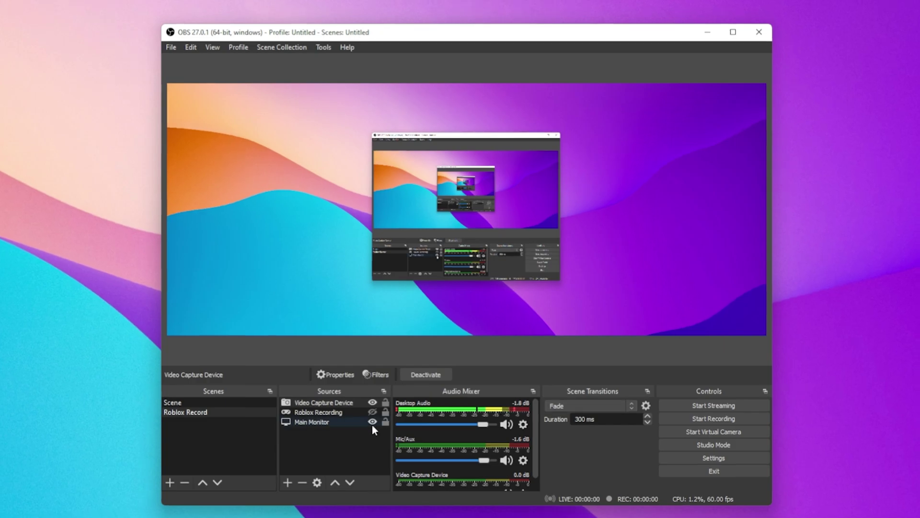
click(373, 402)
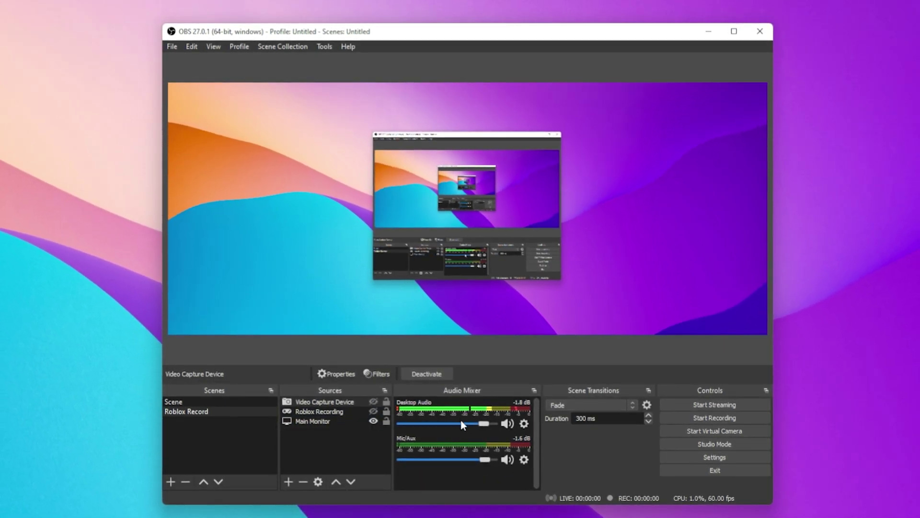
mouse_move(485, 459)
mouse_down()
mouse_move(455, 459)
mouse_move(487, 459)
mouse_up()
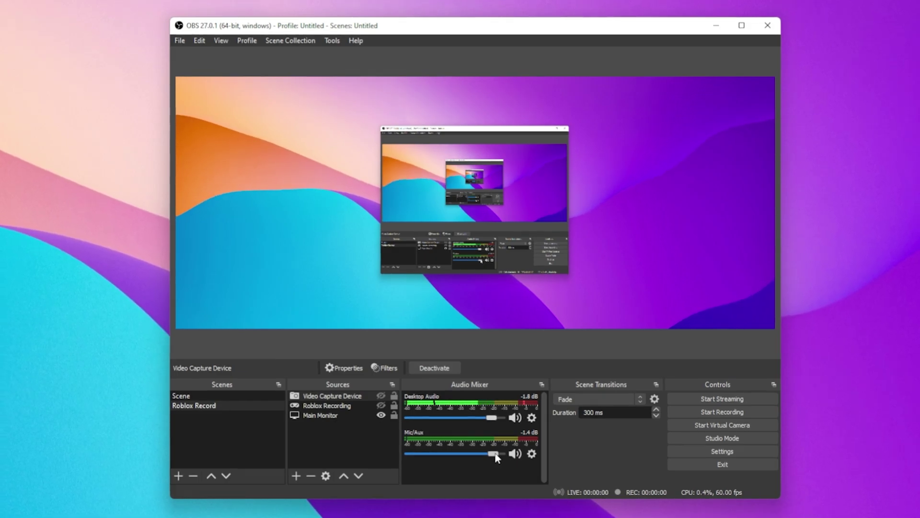
click(533, 454)
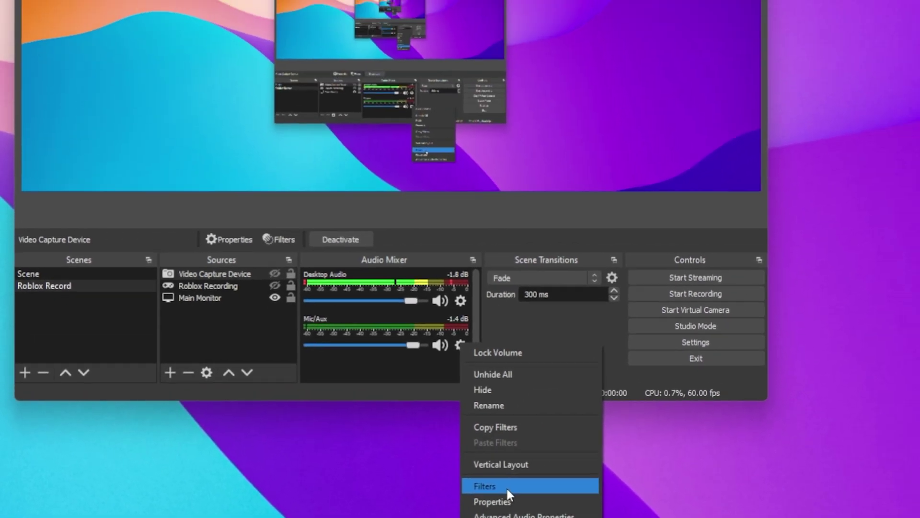
click(594, 408)
drag(296, 51, 861, 42)
drag(660, 41, 696, 48)
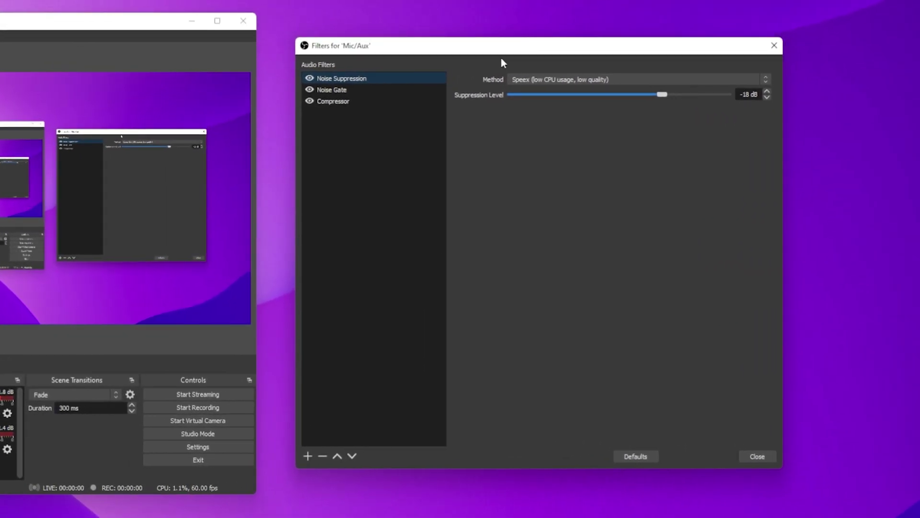
click(354, 90)
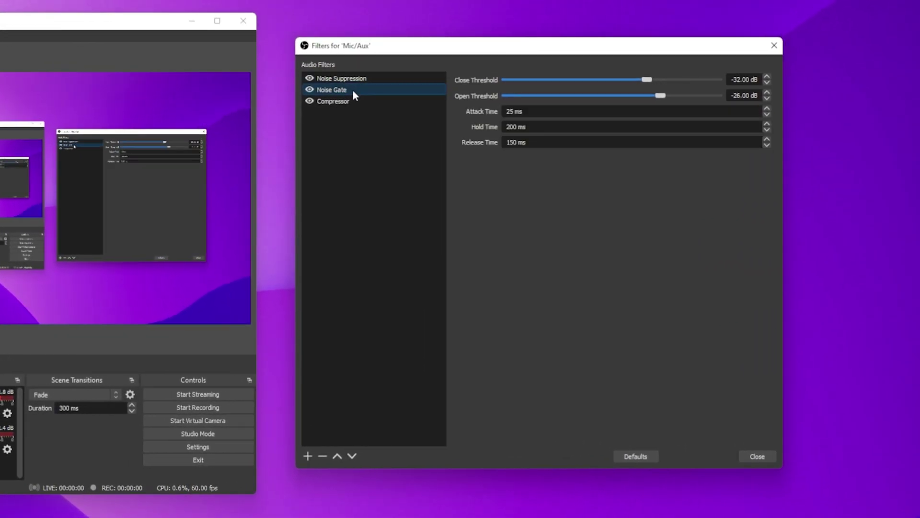
click(350, 101)
click(348, 78)
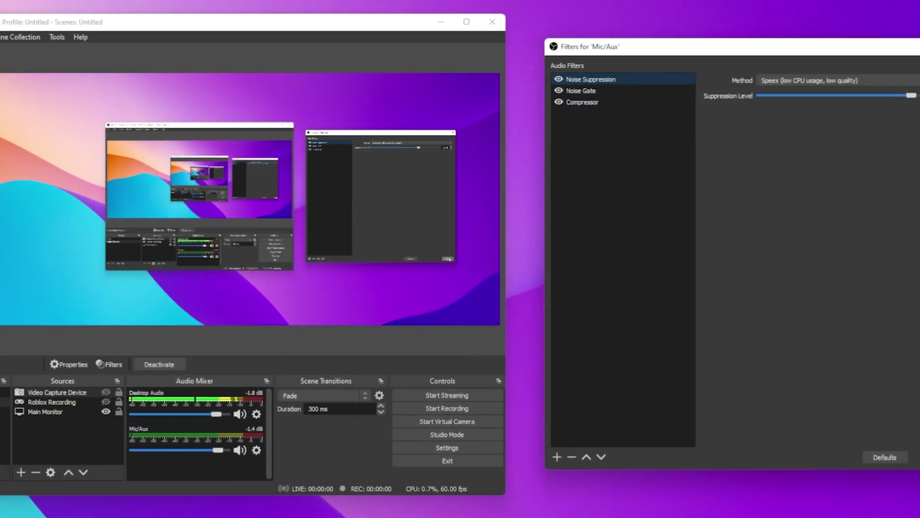
click(758, 456)
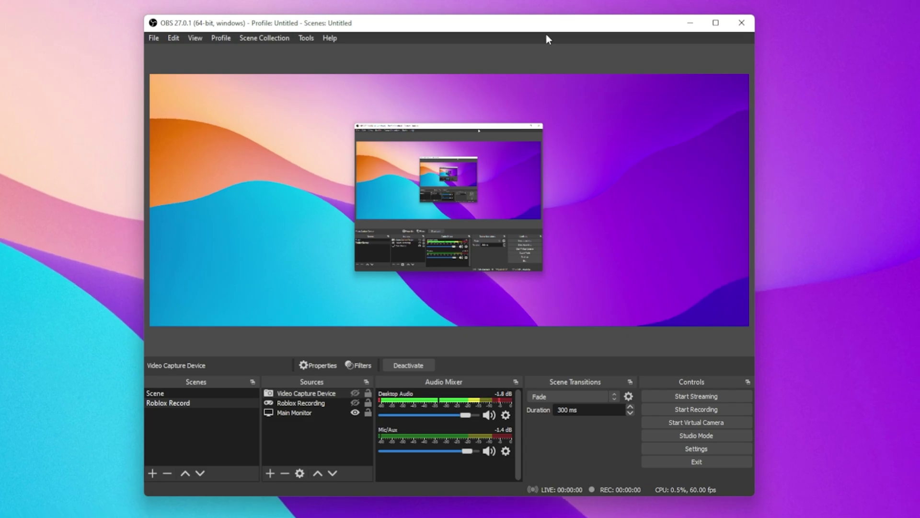
- Launch the Auto-Configuration Wizard from Tools and choose 'Optimise just for recording'
click(310, 38)
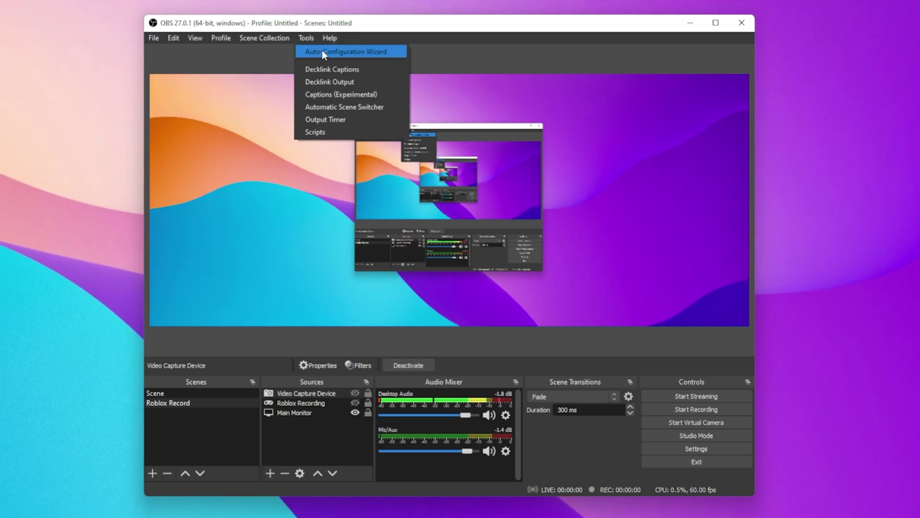
click(322, 52)
drag(438, 152, 292, 133)
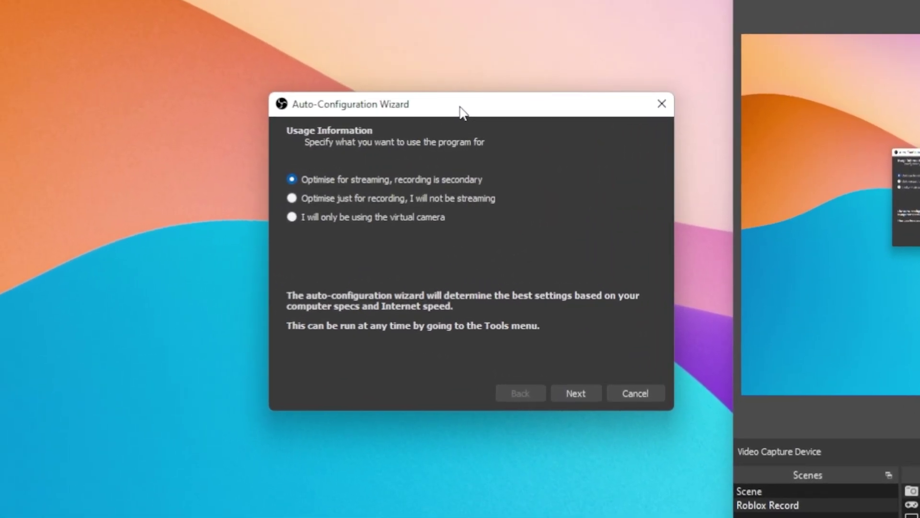
drag(461, 112, 462, 112)
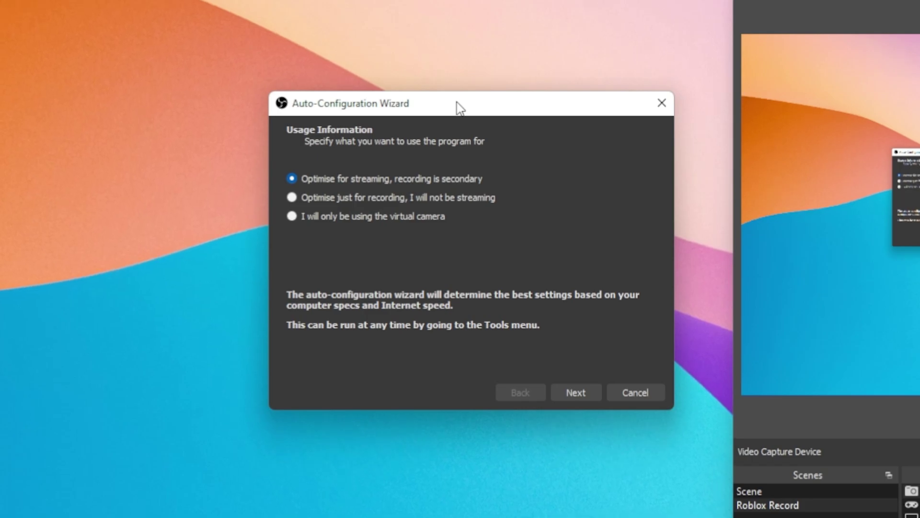
click(291, 197)
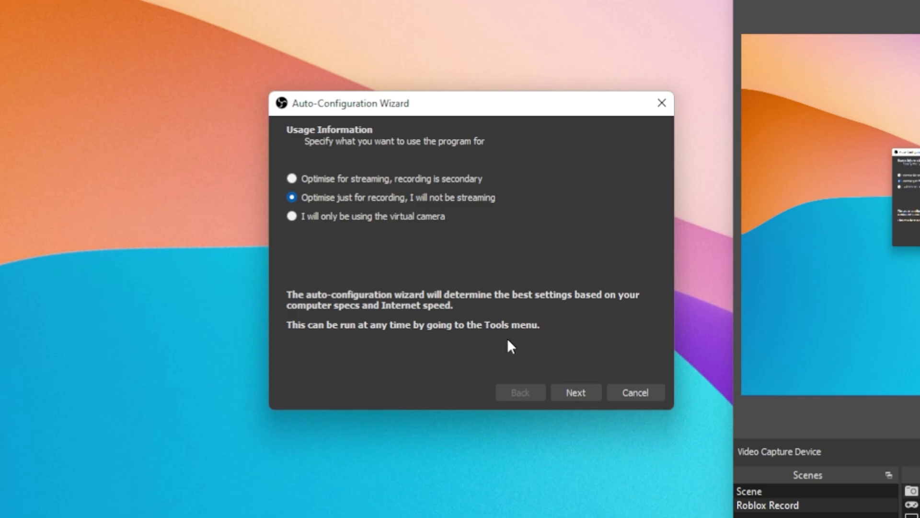
- Keep the 3440x1440 base resolution and 'prefer 60' FPS, then cancel the wizard
click(574, 392)
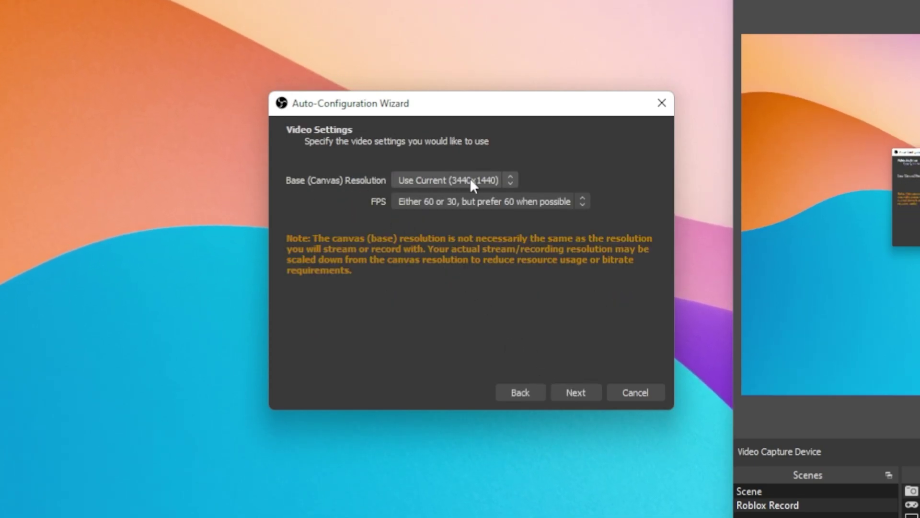
click(509, 181)
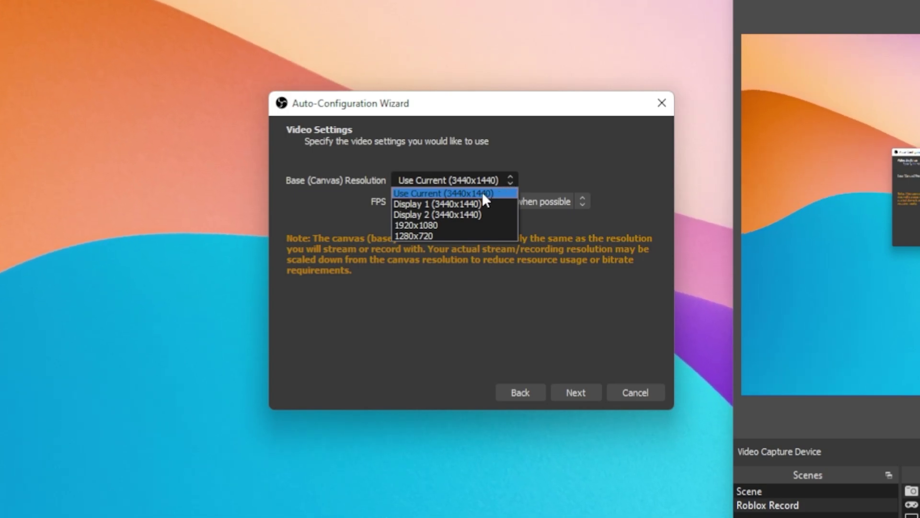
click(484, 191)
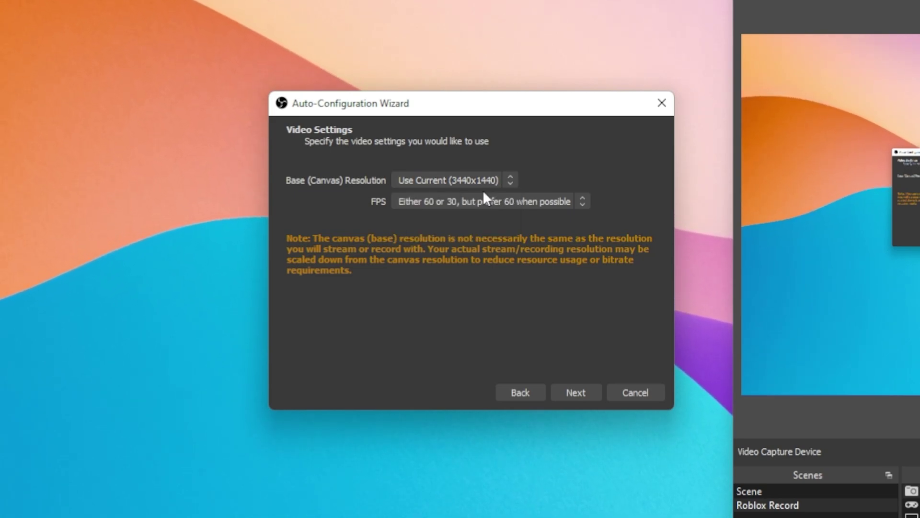
click(467, 200)
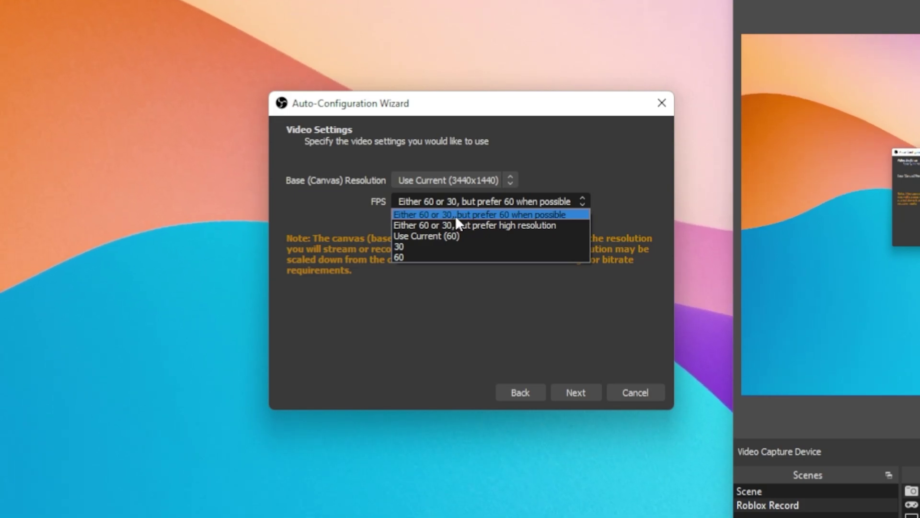
click(455, 215)
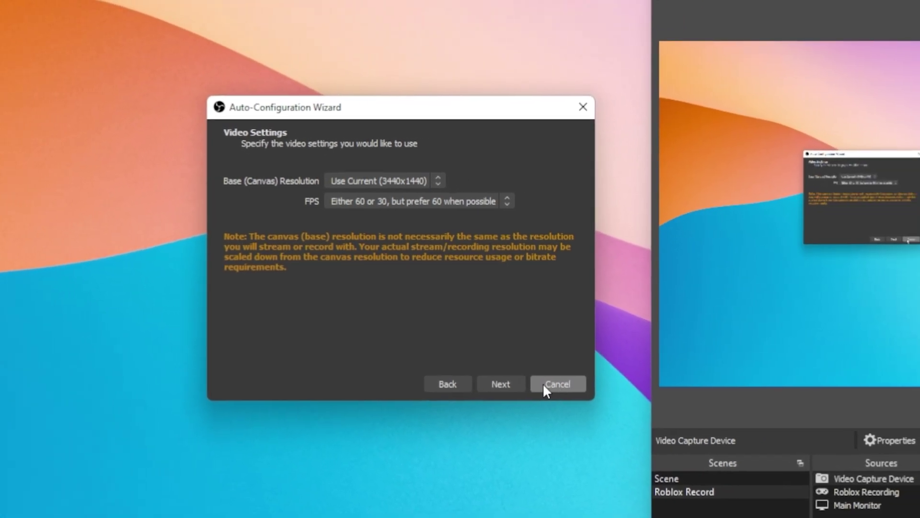
click(551, 384)
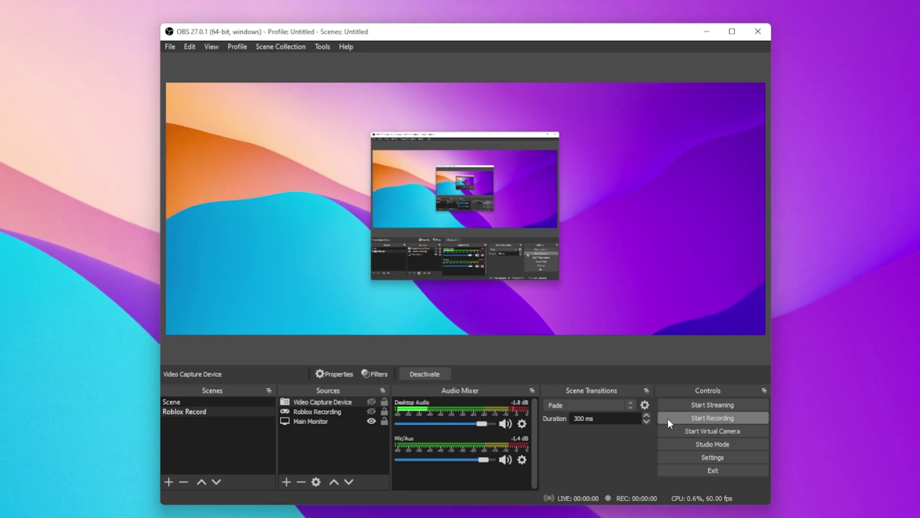
click(170, 47)
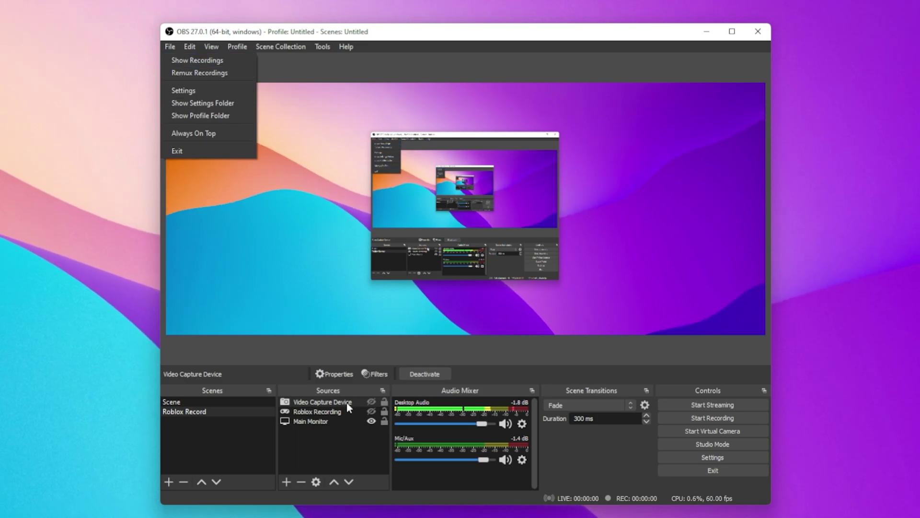
click(574, 455)
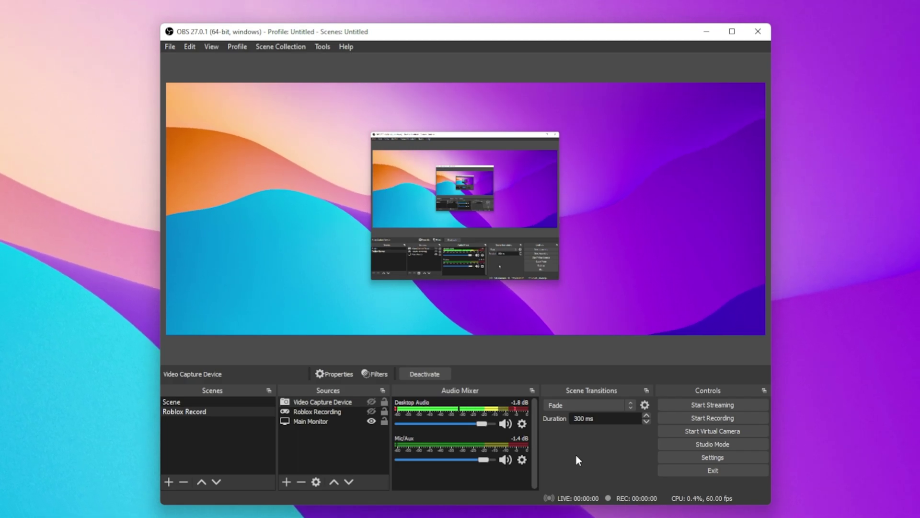
- Open Settings at the Output > Recording options
click(678, 456)
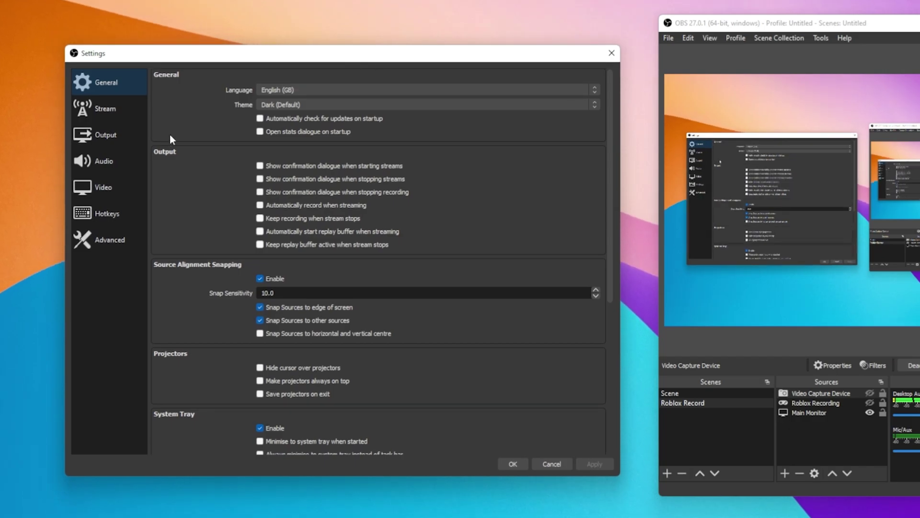
click(107, 132)
click(203, 91)
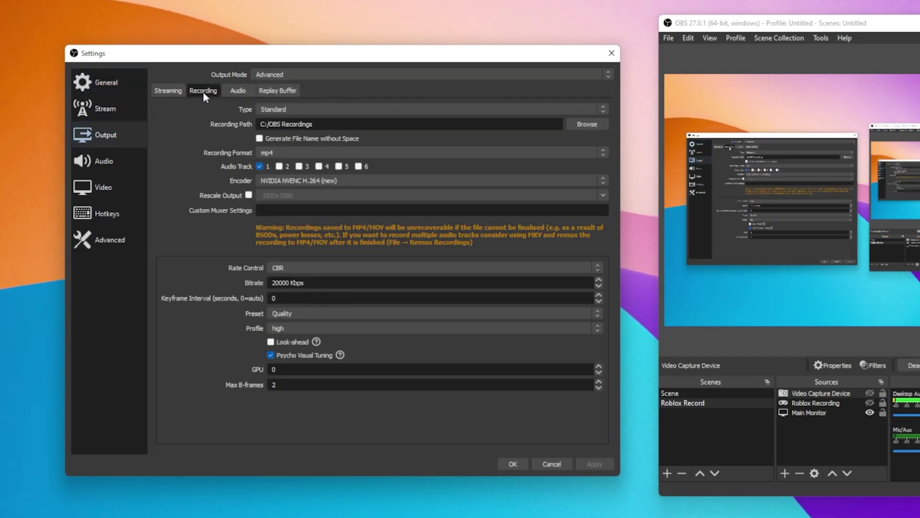
- Check that the recording path is C:/OBS Recordings and leave it unchanged
click(597, 125)
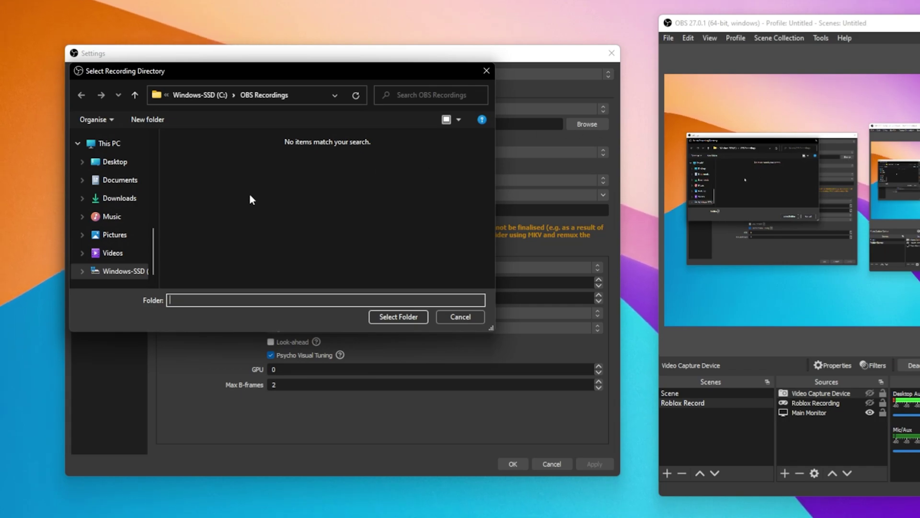
scroll(120, 235, up, 3)
scroll(115, 239, down, 4)
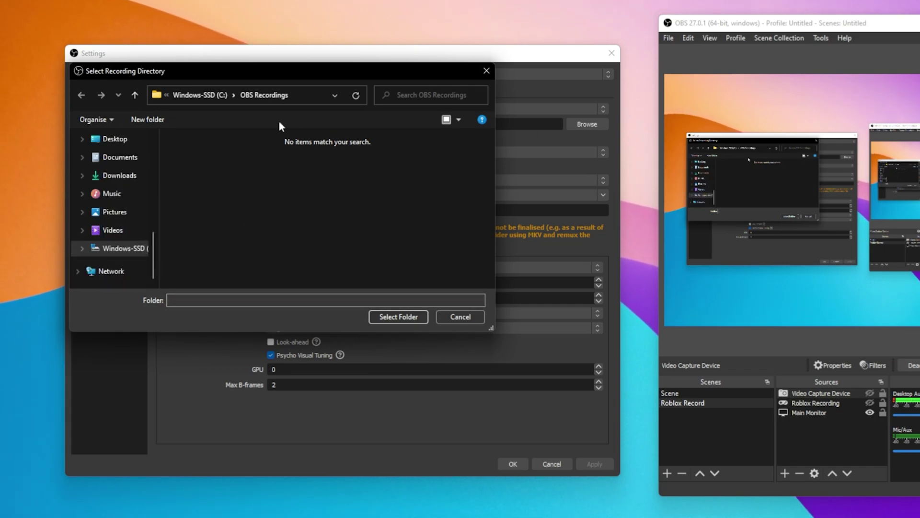
click(335, 93)
click(336, 93)
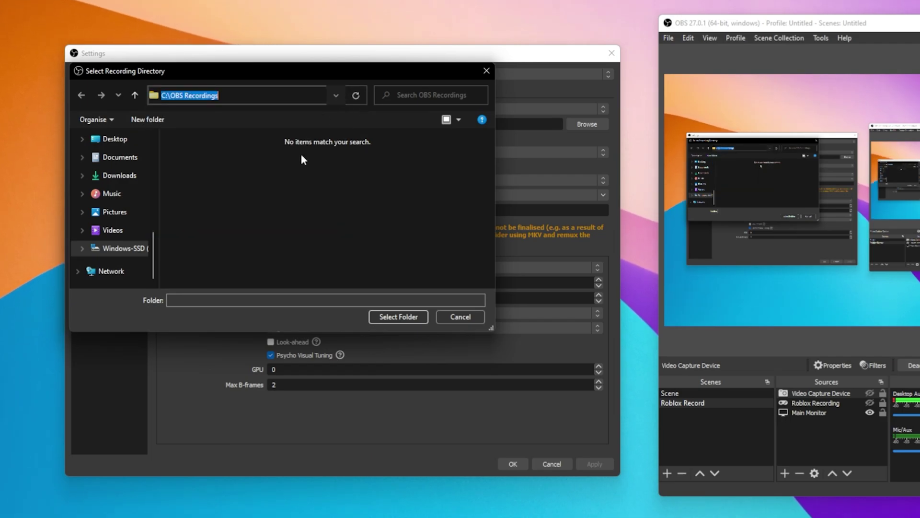
click(290, 174)
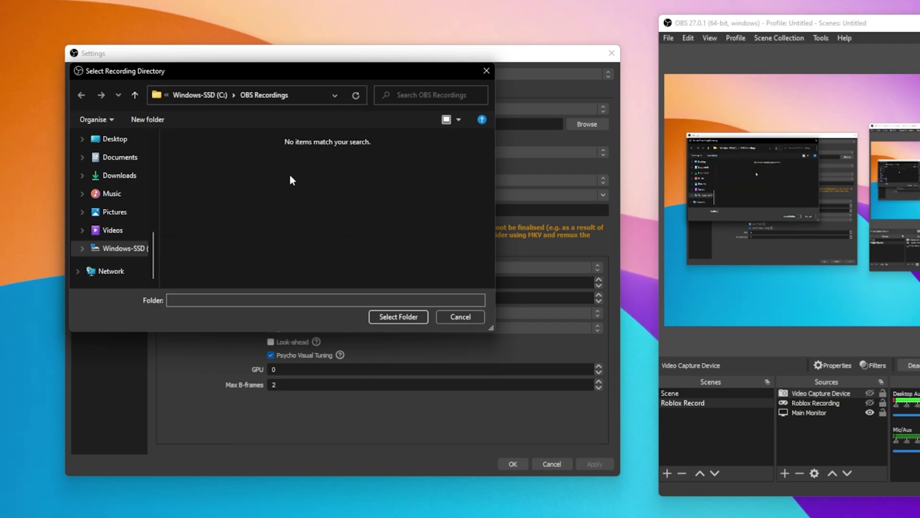
click(449, 316)
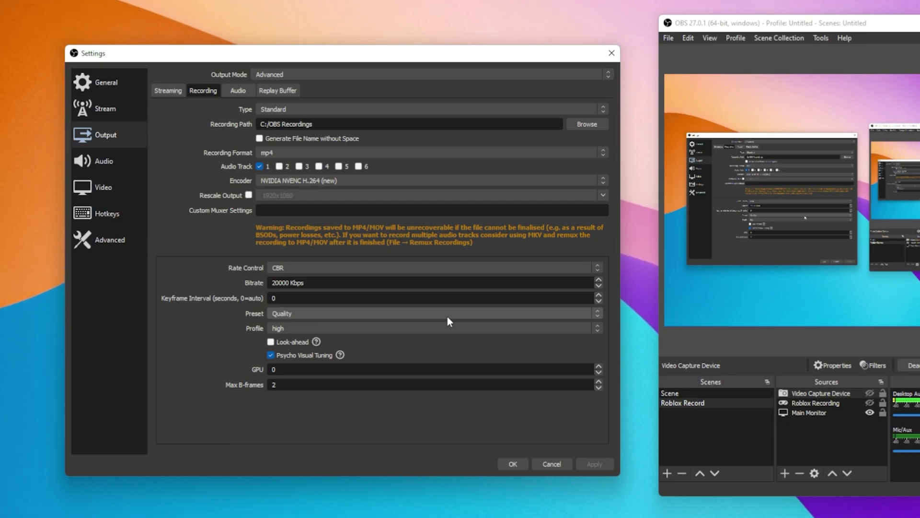
- Keep video at 3440x1440 base and output with Lanczos downscaling, then view Hotkeys
click(108, 185)
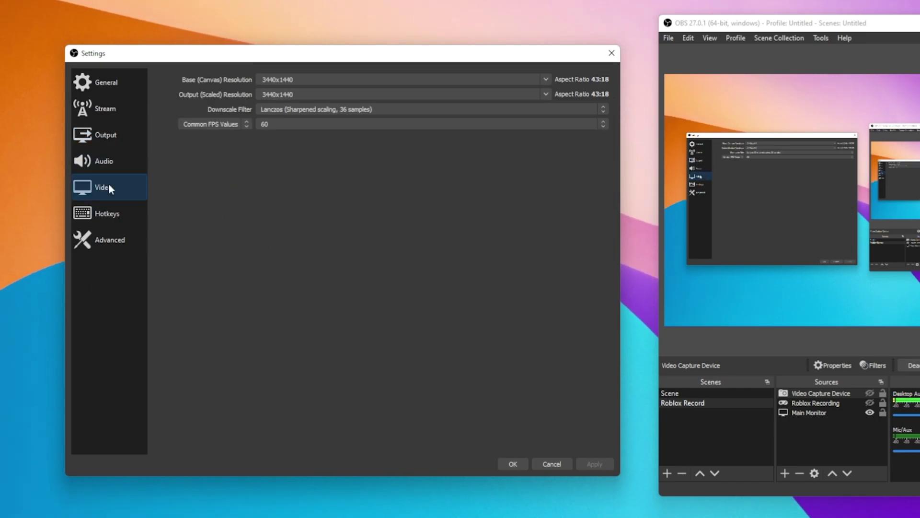
click(550, 78)
click(543, 93)
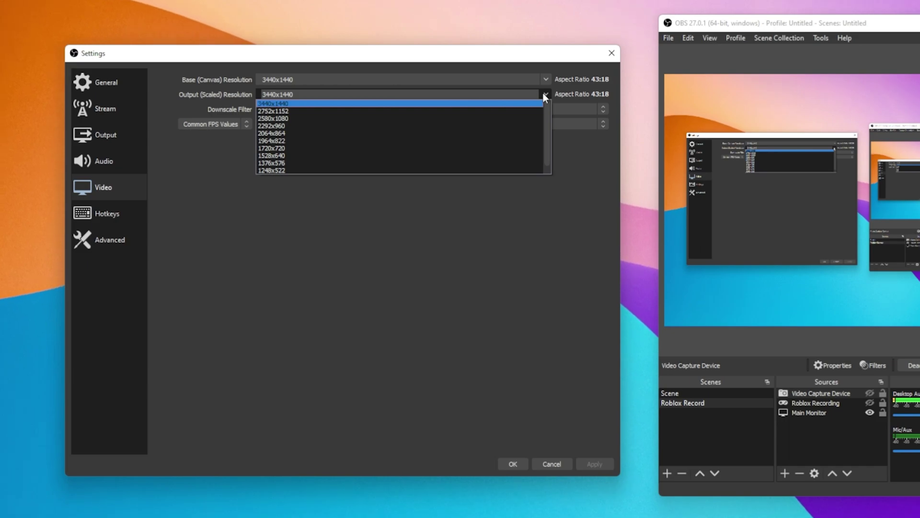
click(543, 93)
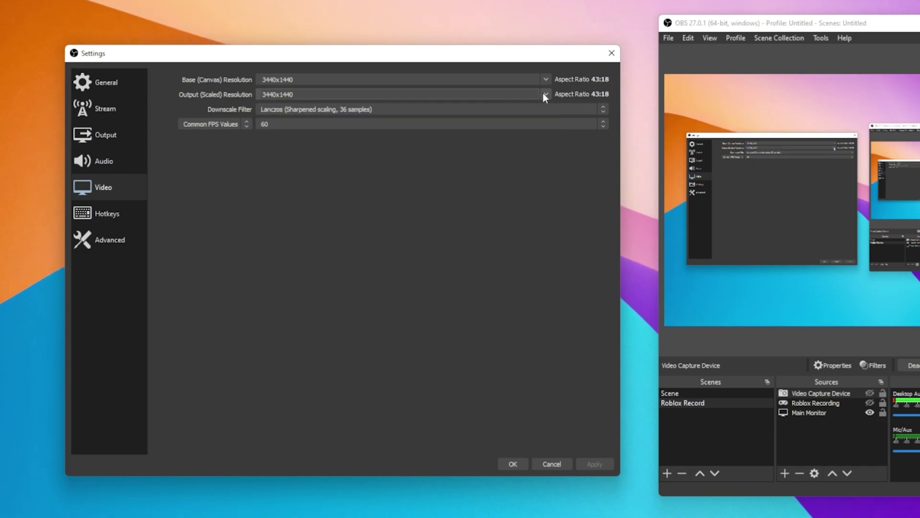
click(447, 112)
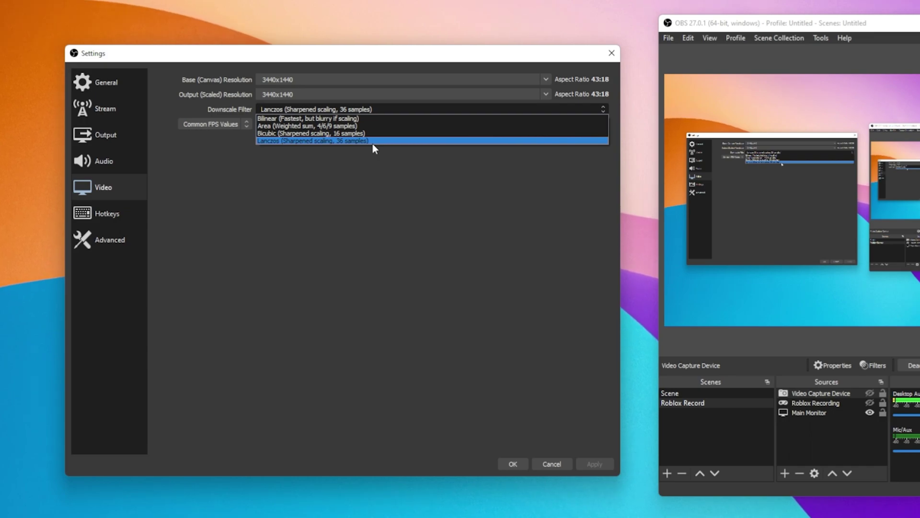
click(384, 185)
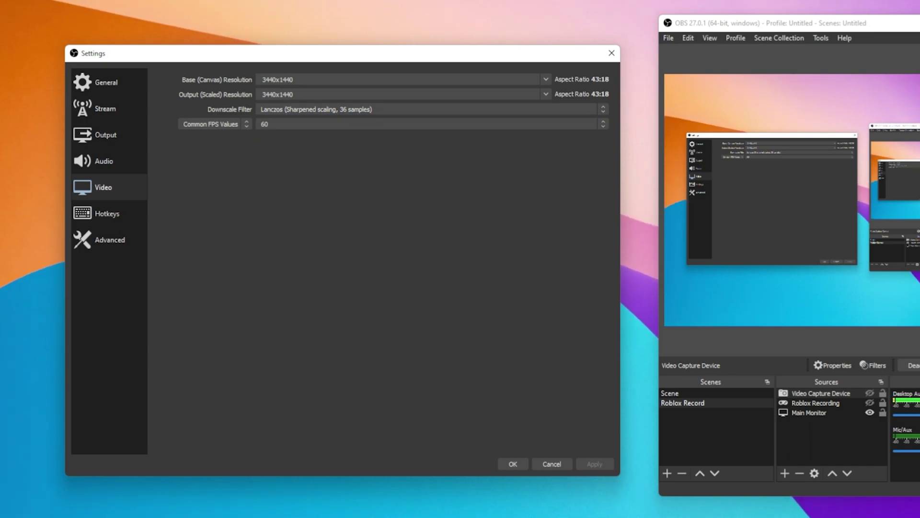
click(119, 212)
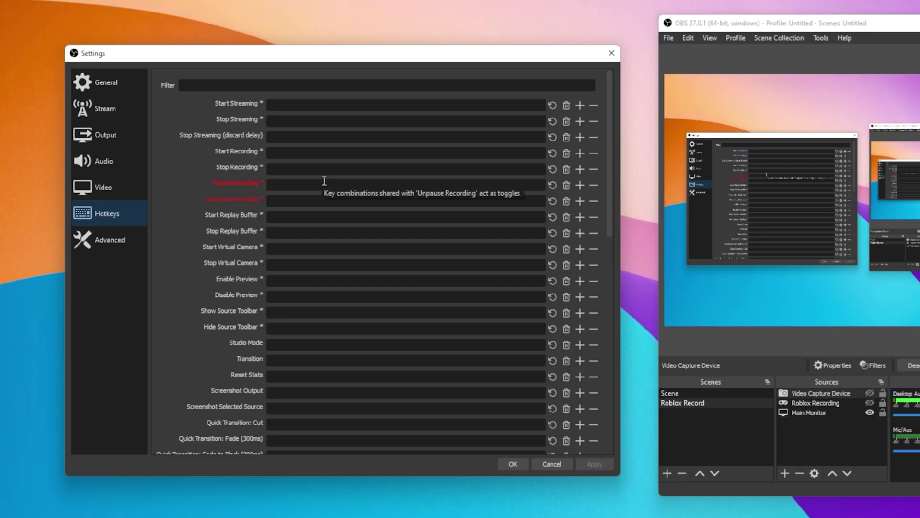
- On the Advanced settings page, keep Process Priority at Above Normal
click(116, 241)
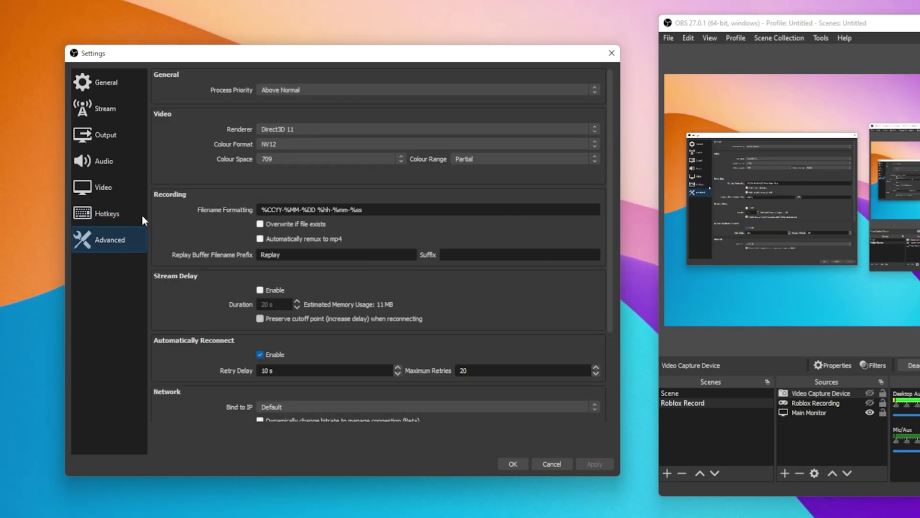
click(302, 89)
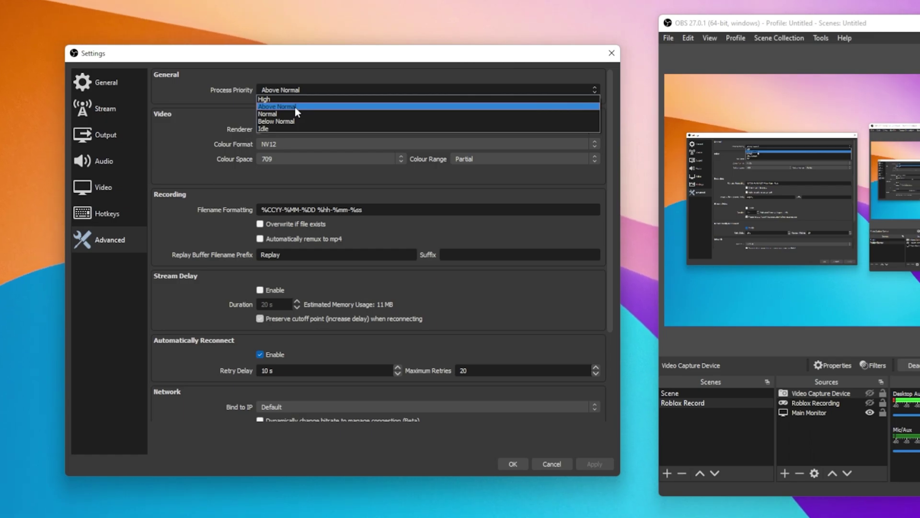
click(226, 106)
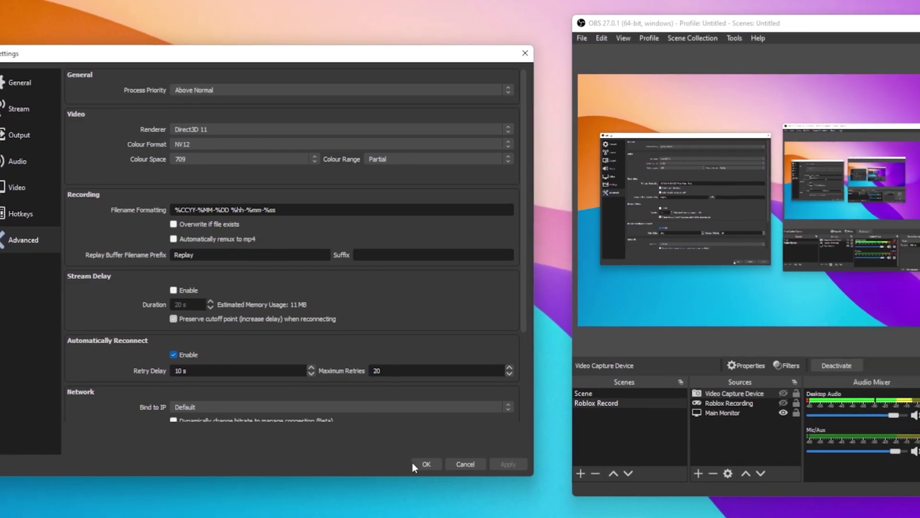
- Confirm the Settings dialog with OK to save all changes and return to the Roblox Record scene
click(511, 464)
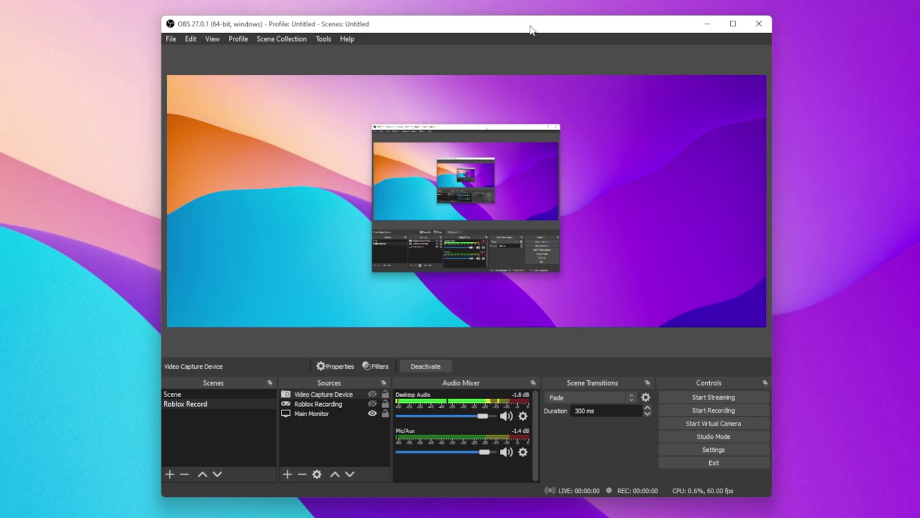